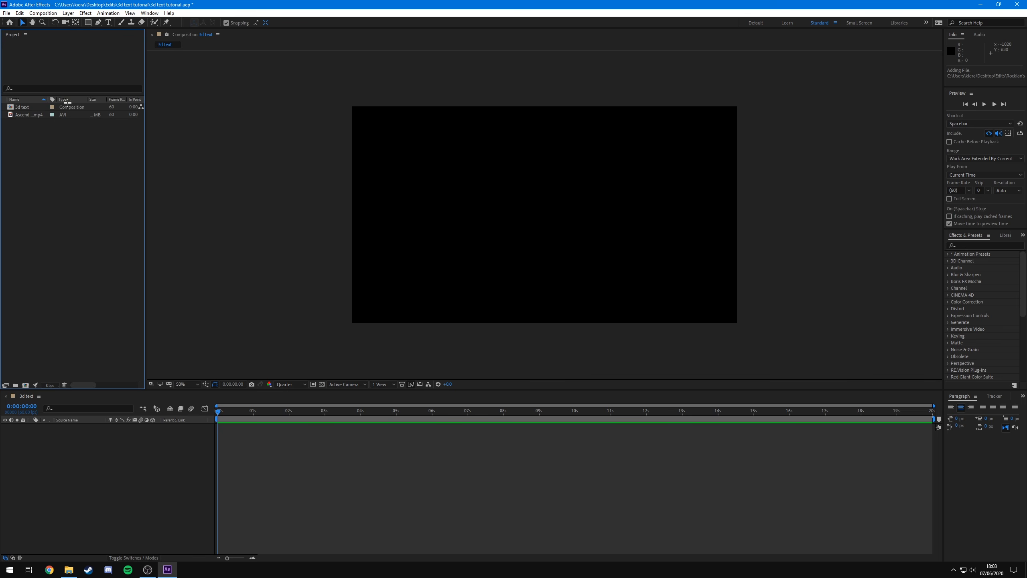
- Add the Ascend (15).mp4 footage to the 3d text composition and scrub through it
left_click(29, 115)
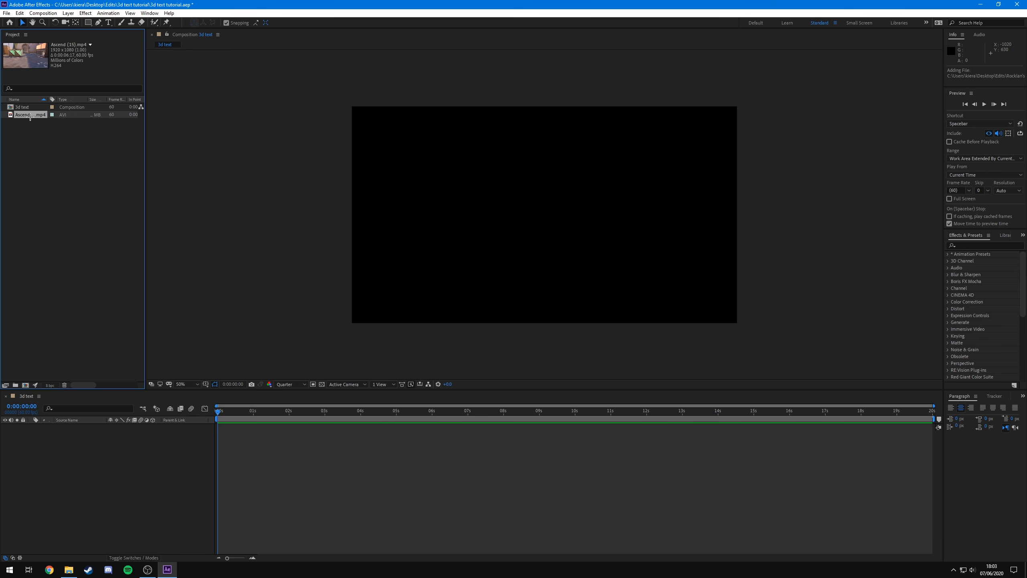
left_click_drag(30, 117, 61, 486)
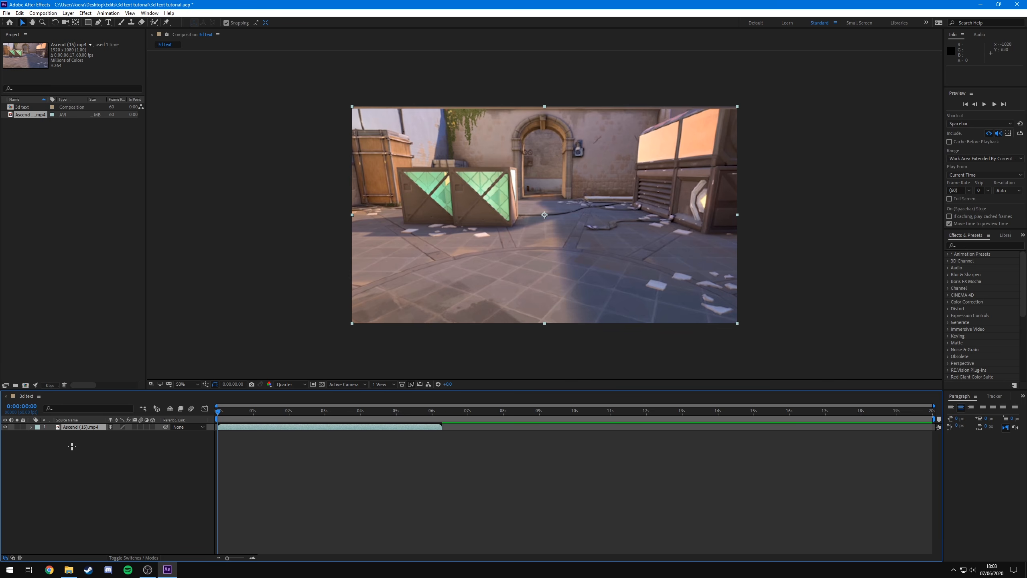
left_click_drag(218, 411, 342, 420)
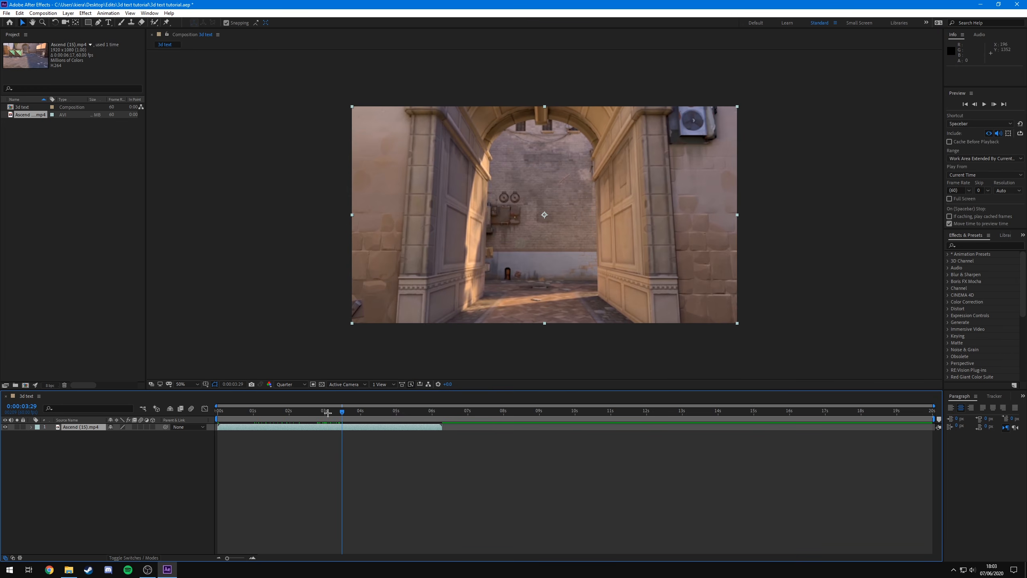
key("Home")
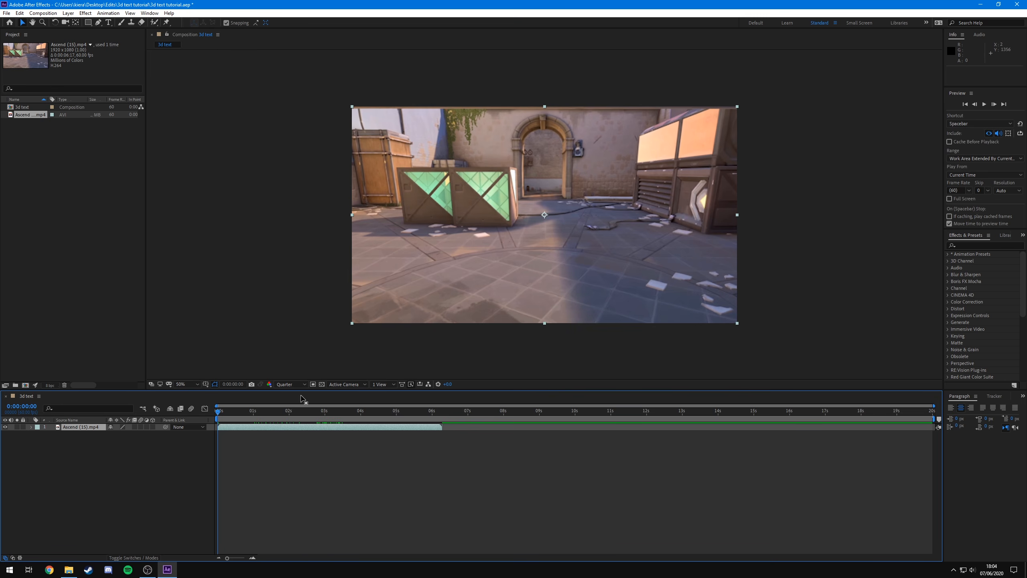
left_click_drag(220, 412, 294, 411)
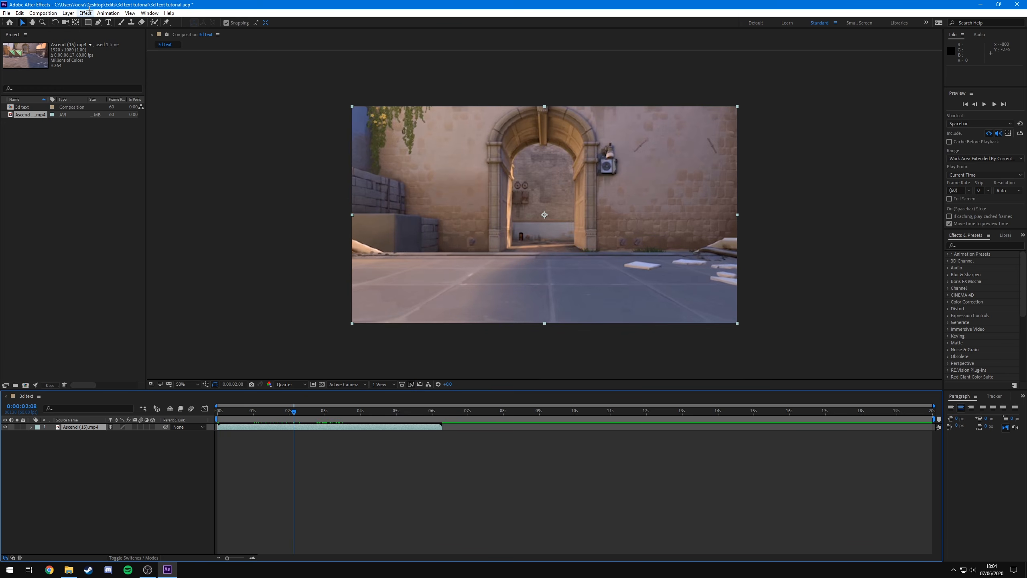
- Open the Tracker panel and run Track Camera on the footage layer
left_click(149, 12)
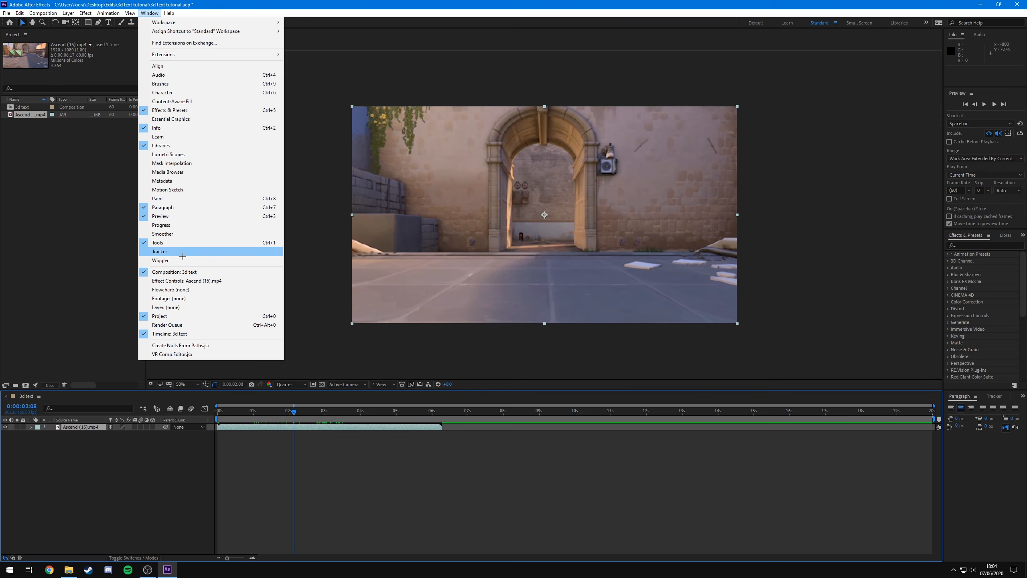
left_click(156, 252)
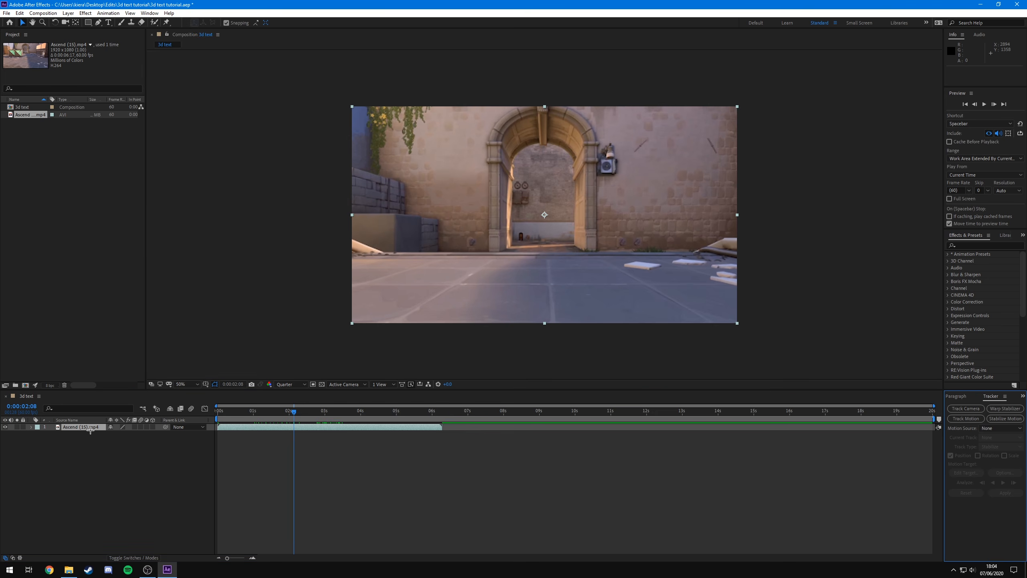
left_click(90, 428)
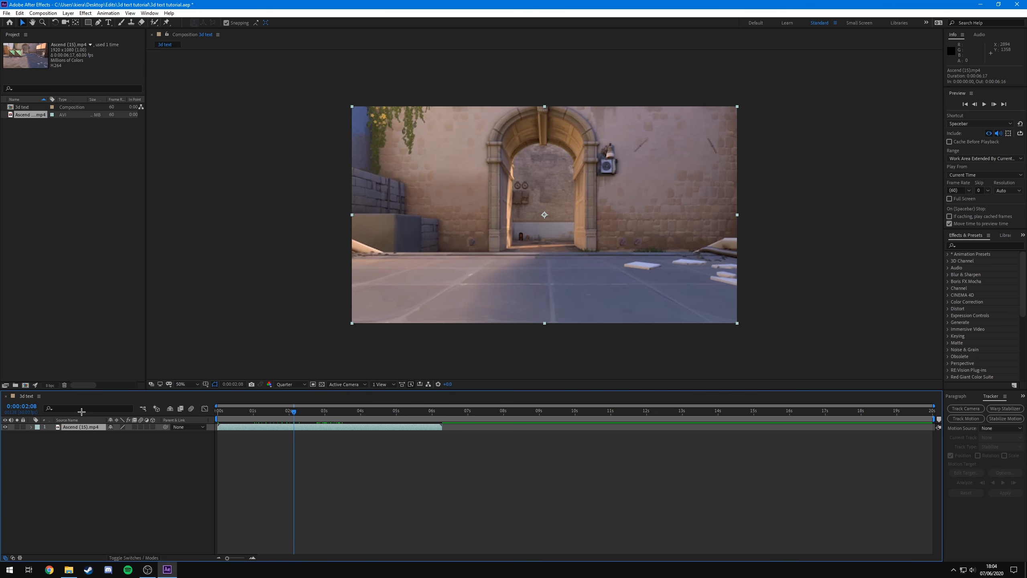
left_click(965, 409)
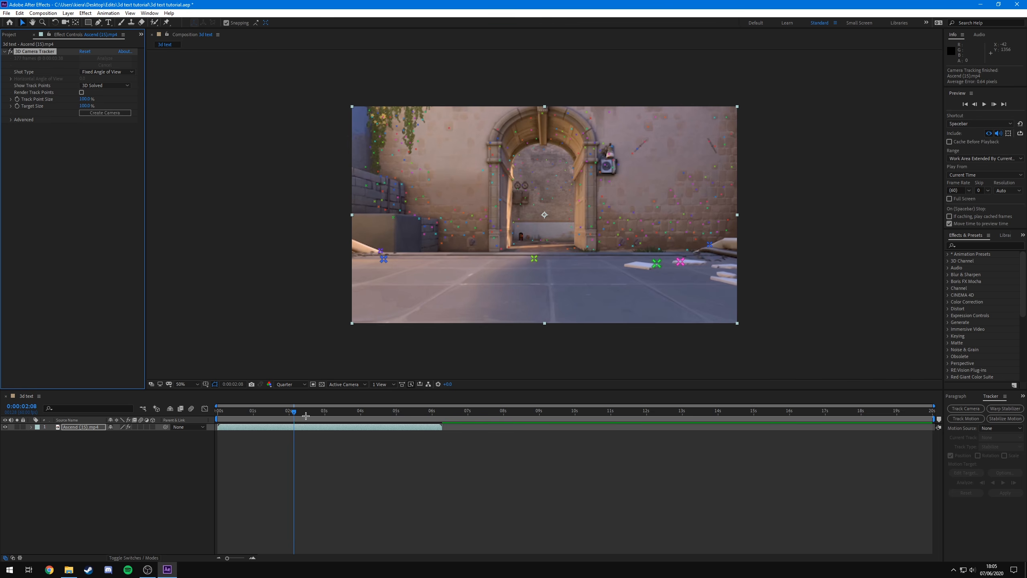
- Scrub, zoom and play through the tracked footage to inspect the track points
left_click_drag(295, 411, 340, 414)
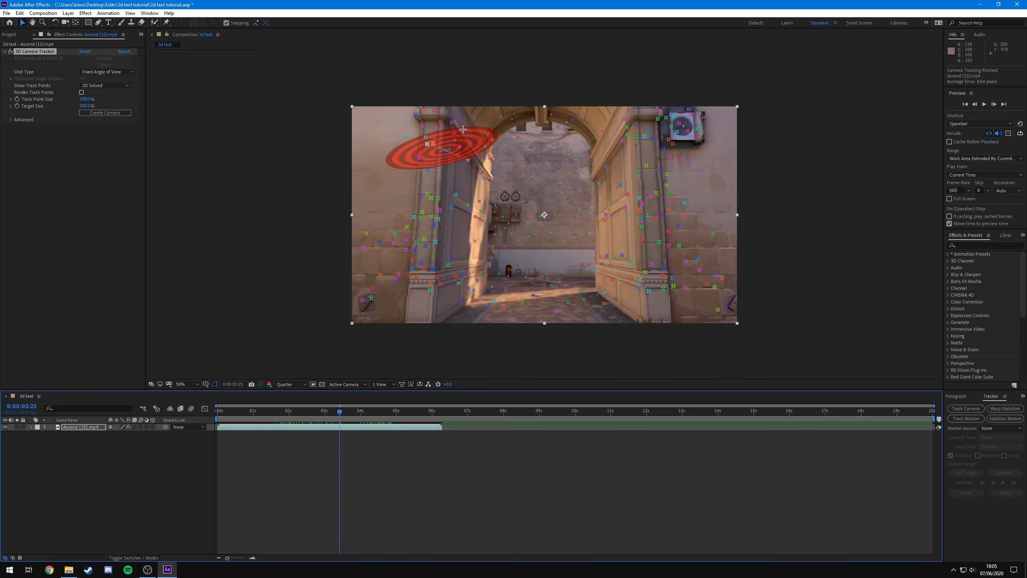
left_click_drag(341, 413, 313, 452)
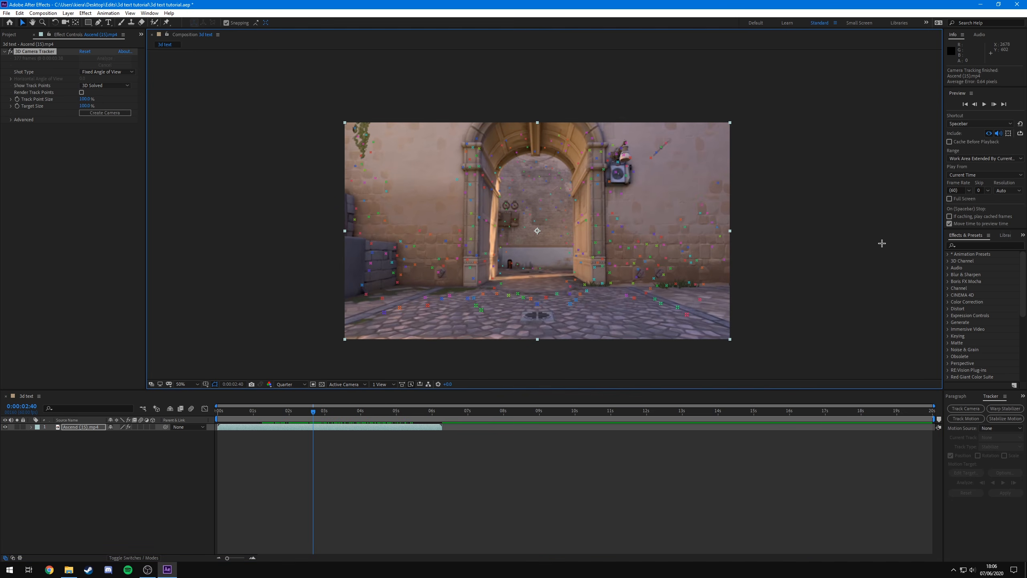
key("period")
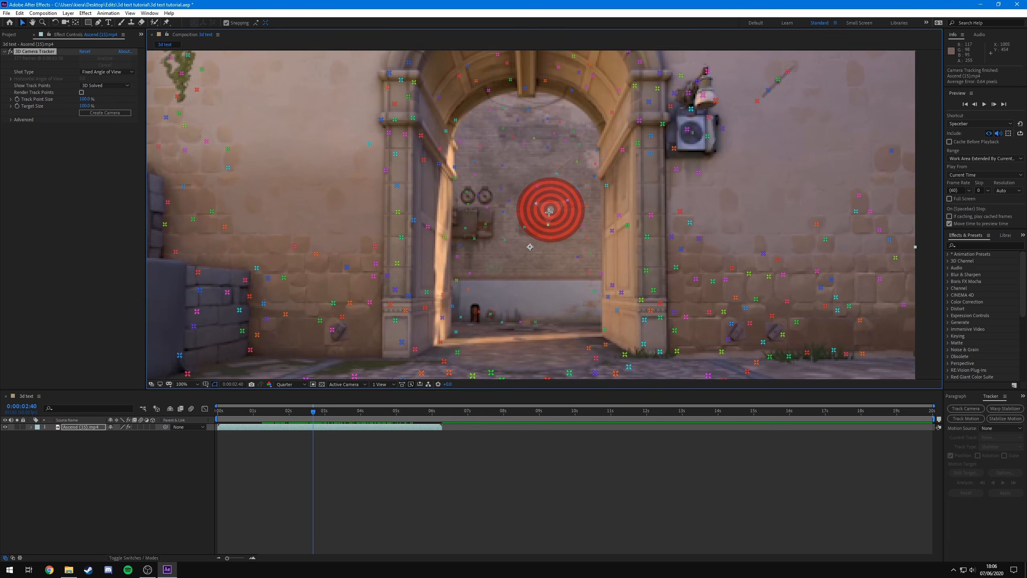
left_click_drag(313, 411, 347, 411)
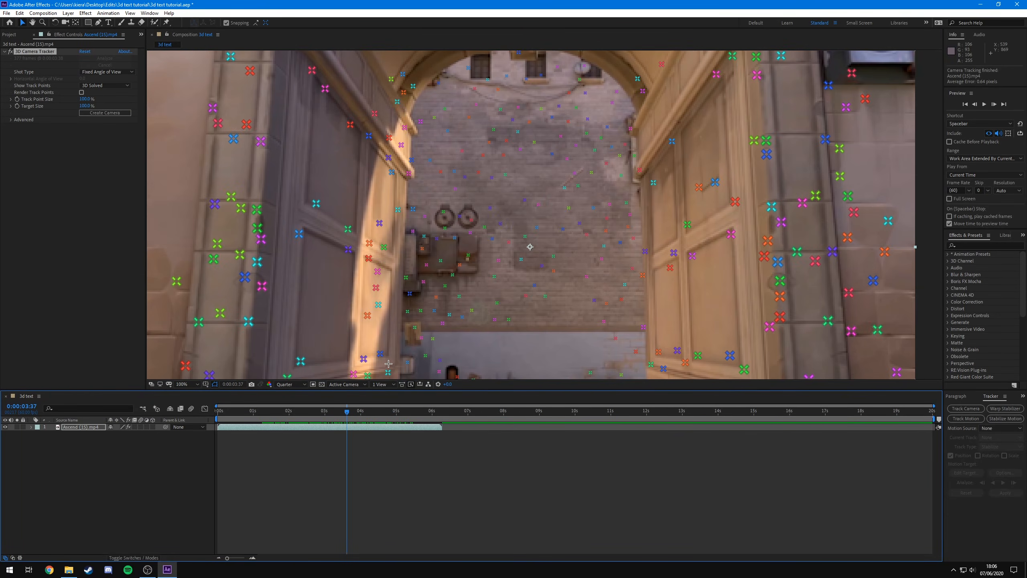
key("space")
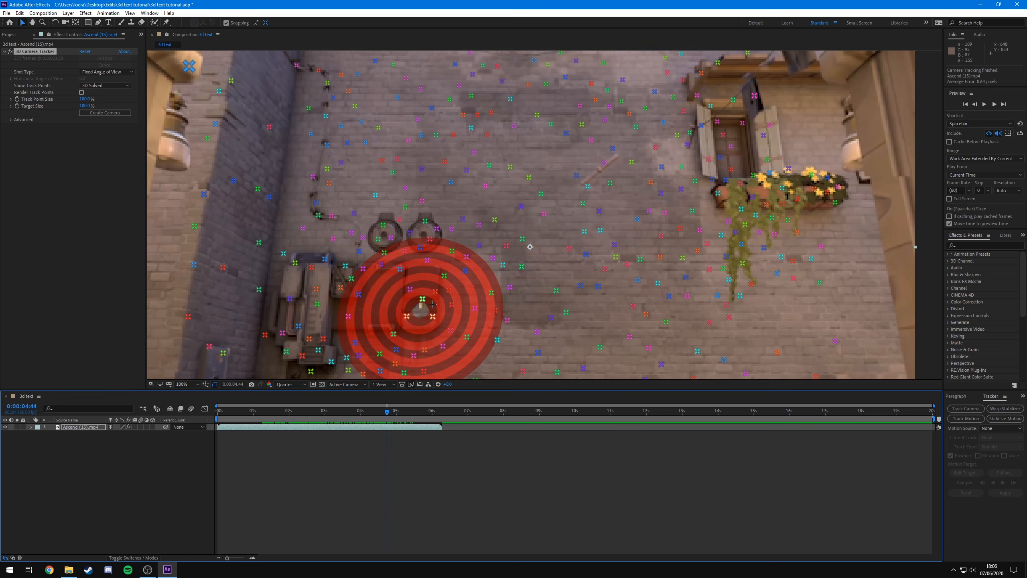
scroll(428, 308, "down", 3)
scroll(434, 308, "up", 1)
left_click_drag(387, 412, 274, 412)
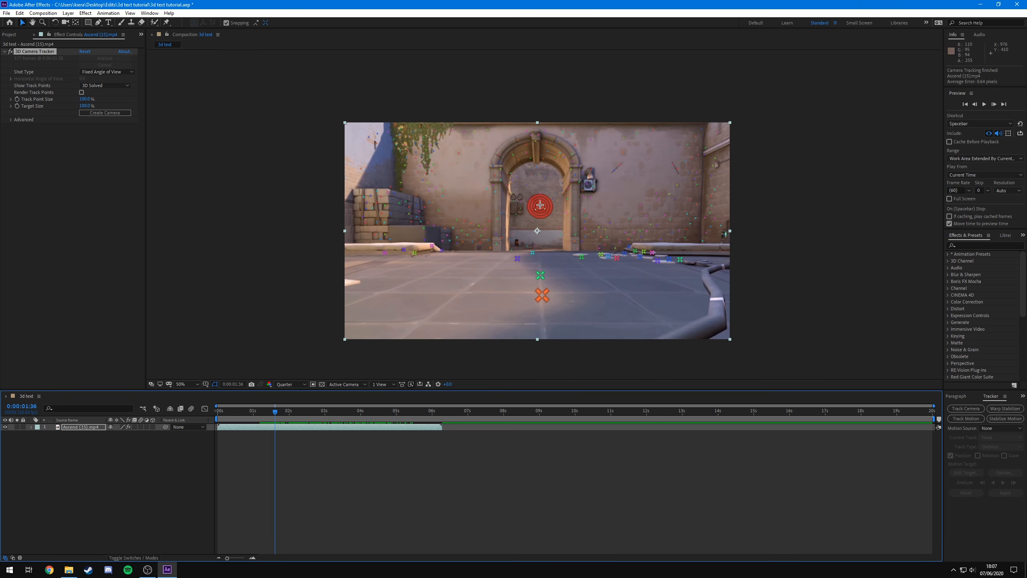
- Select track points on the back wall inside the arch and create a solid and camera from them
scroll(537, 205, "up", 2)
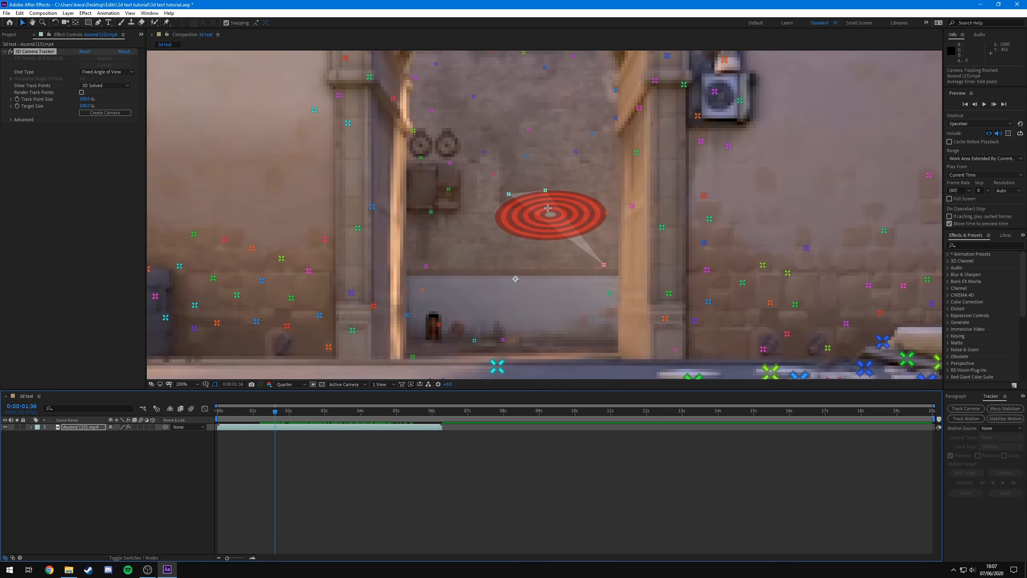
left_click(527, 180)
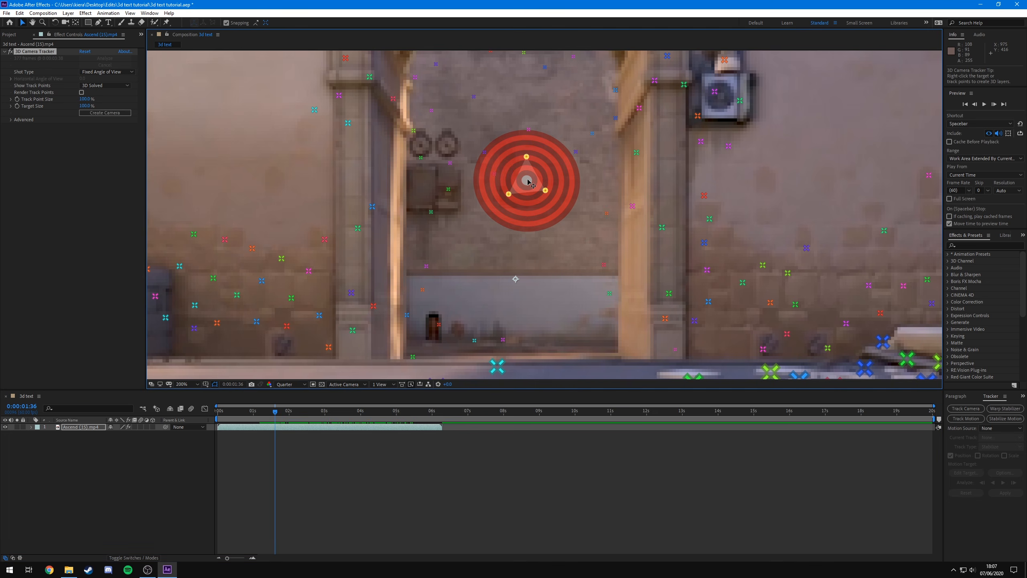
scroll(516, 165, "down", 2)
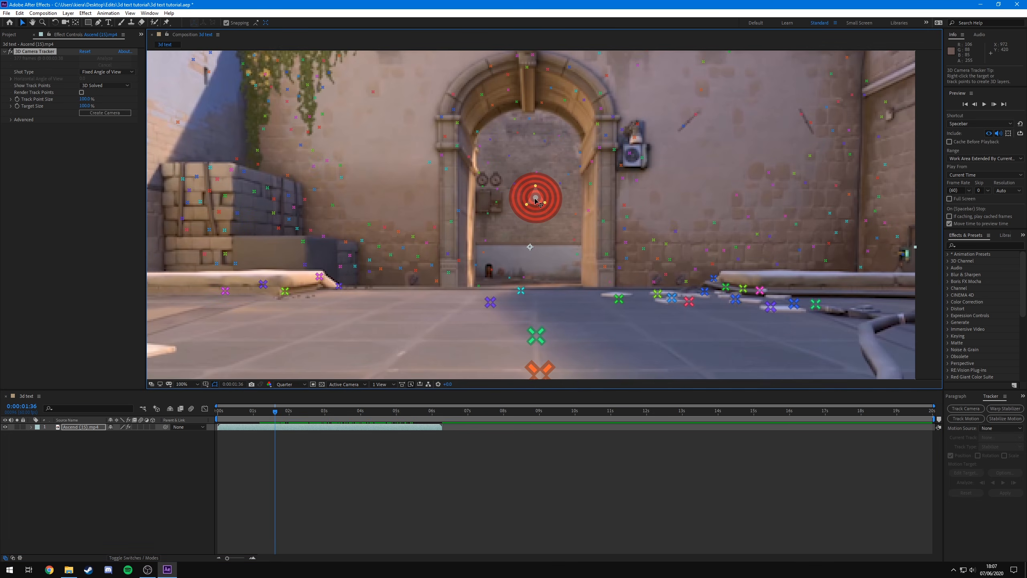
right_click(536, 198)
left_click(575, 212)
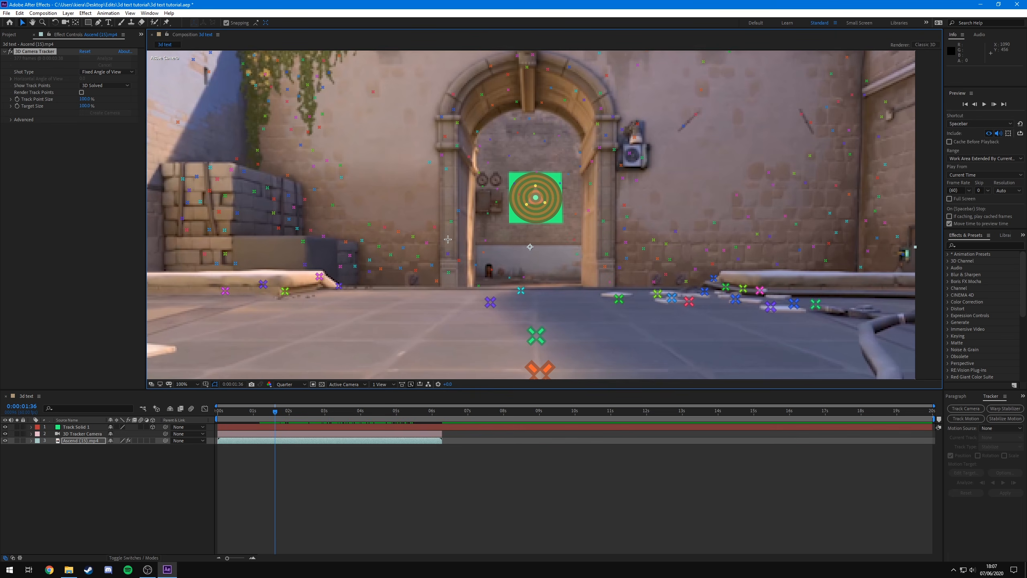
- Hide the Track Solid 1 layer
left_click(312, 470)
key("comma")
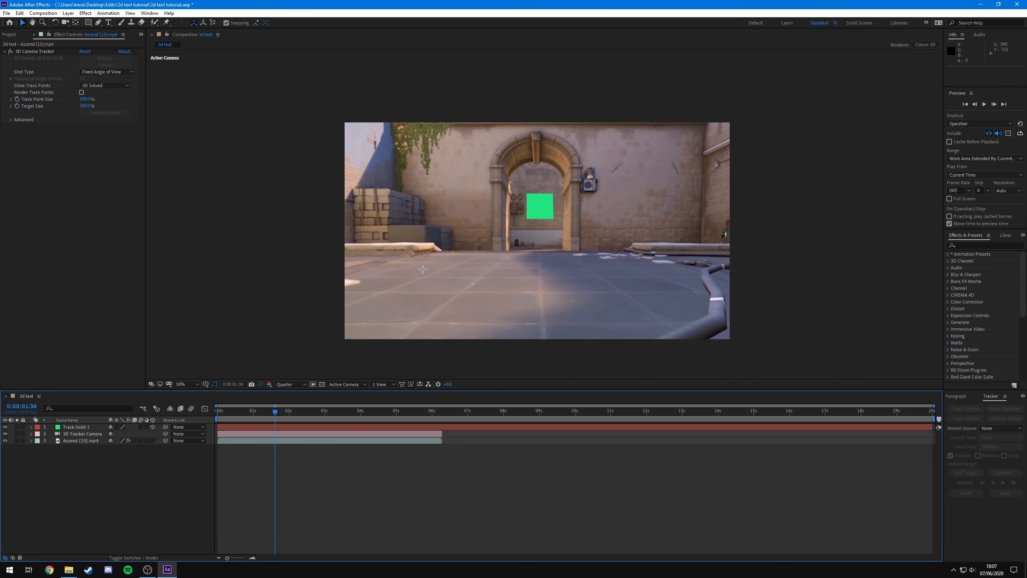
left_click_drag(274, 412, 309, 412)
left_click(66, 425)
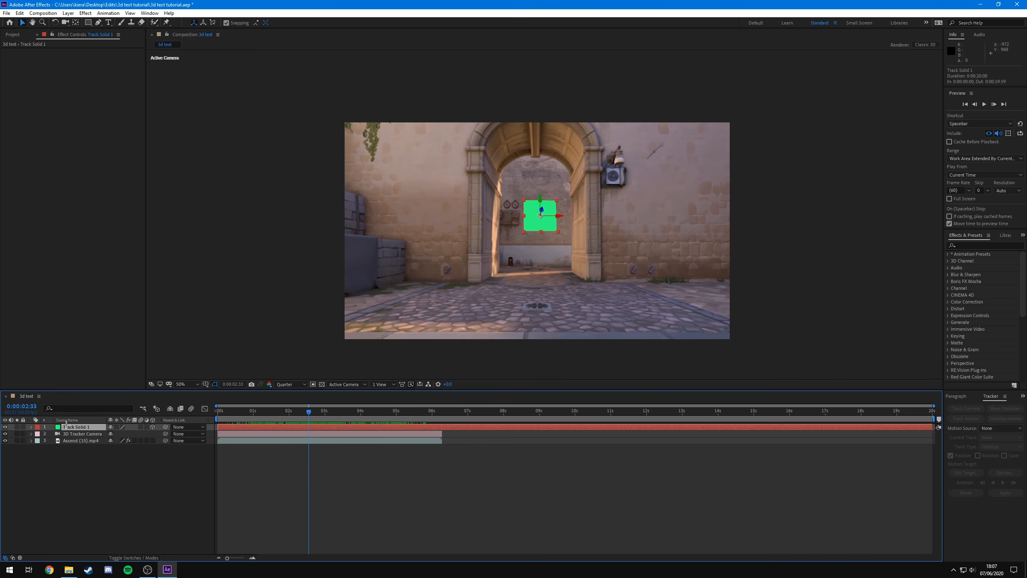
left_click(4, 427)
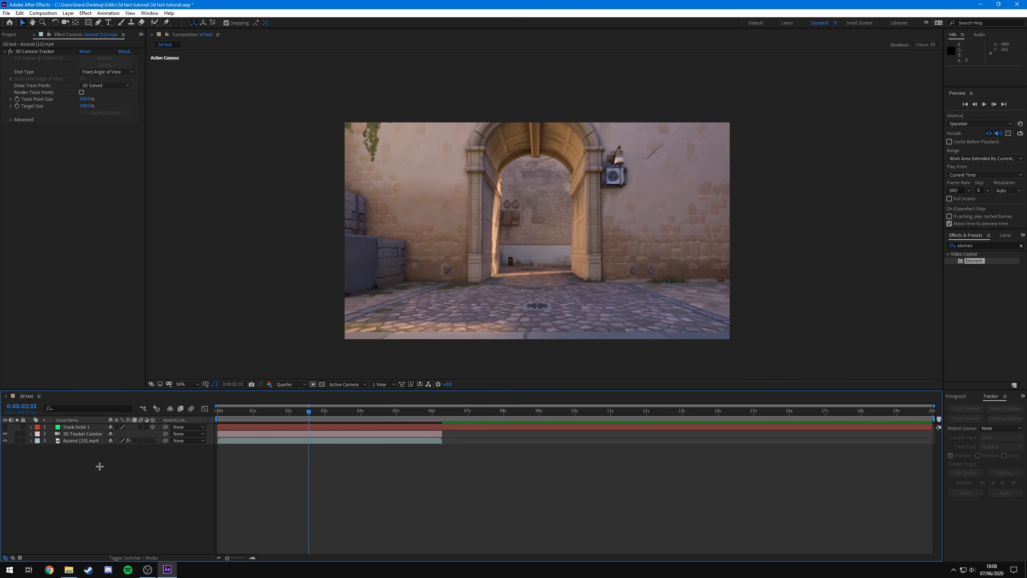
- Create a new text layer reading TUTORIAL
right_click(79, 460)
mouse_move(101, 463)
left_click(209, 478)
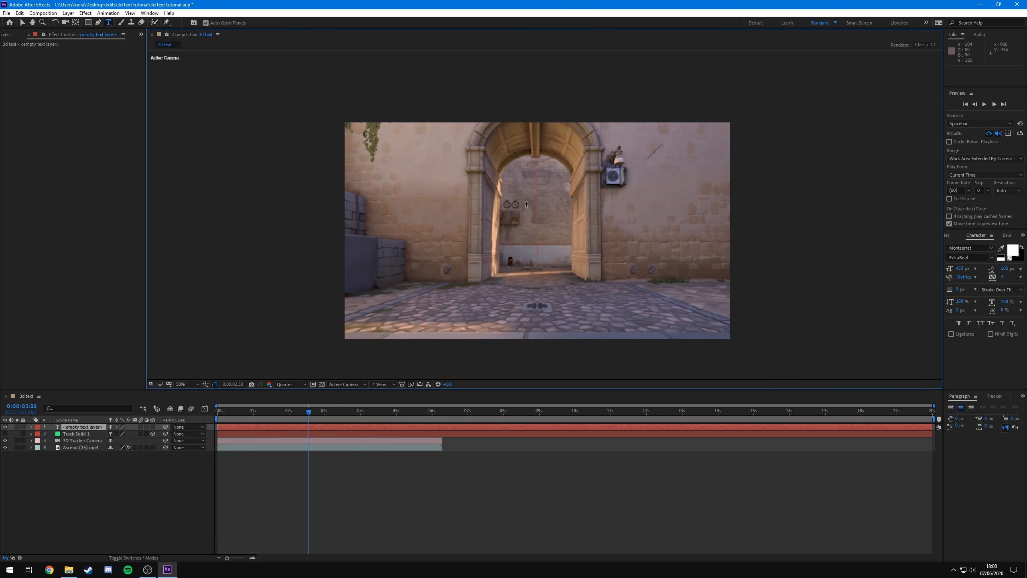
type("TUTORIAL")
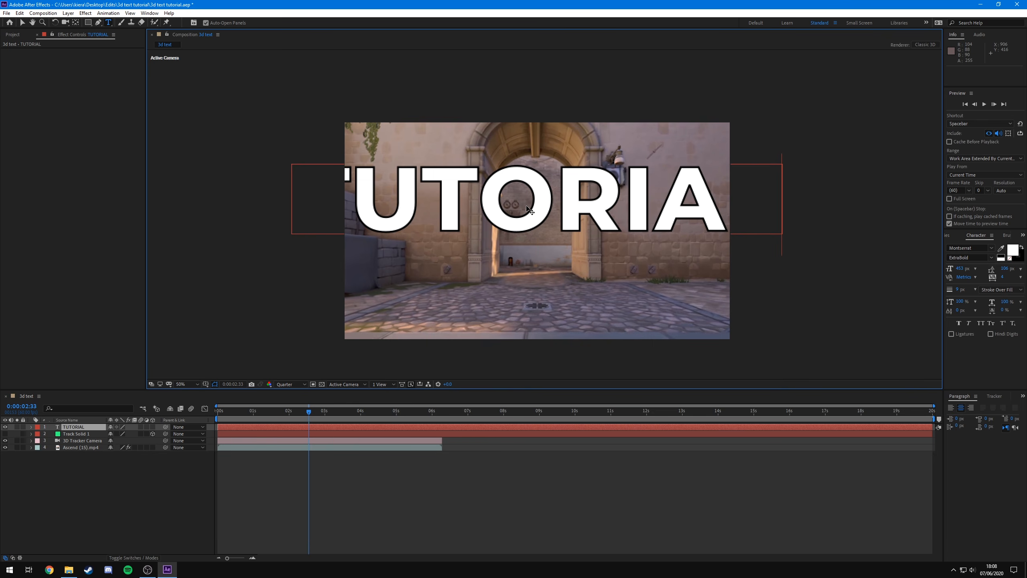
- Set the TUTORIAL text's font size to 200 px
key("ctrl+a")
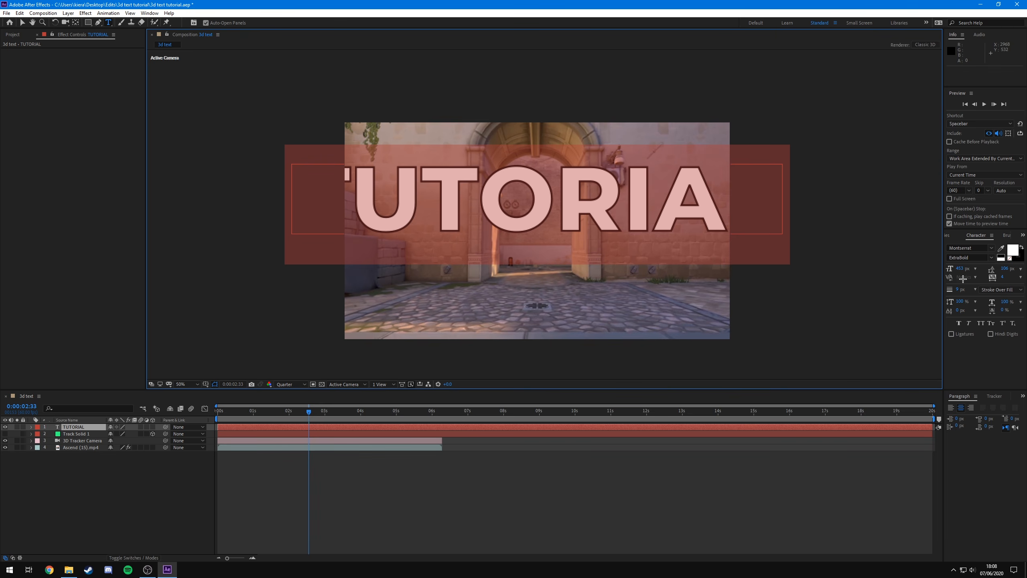
left_click_drag(958, 267, 874, 289)
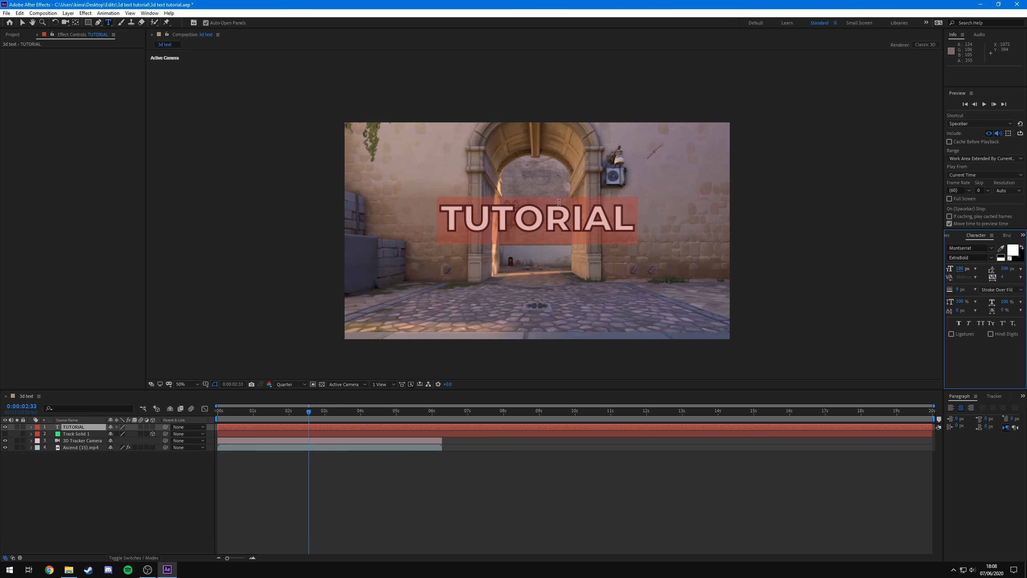
left_click(583, 222)
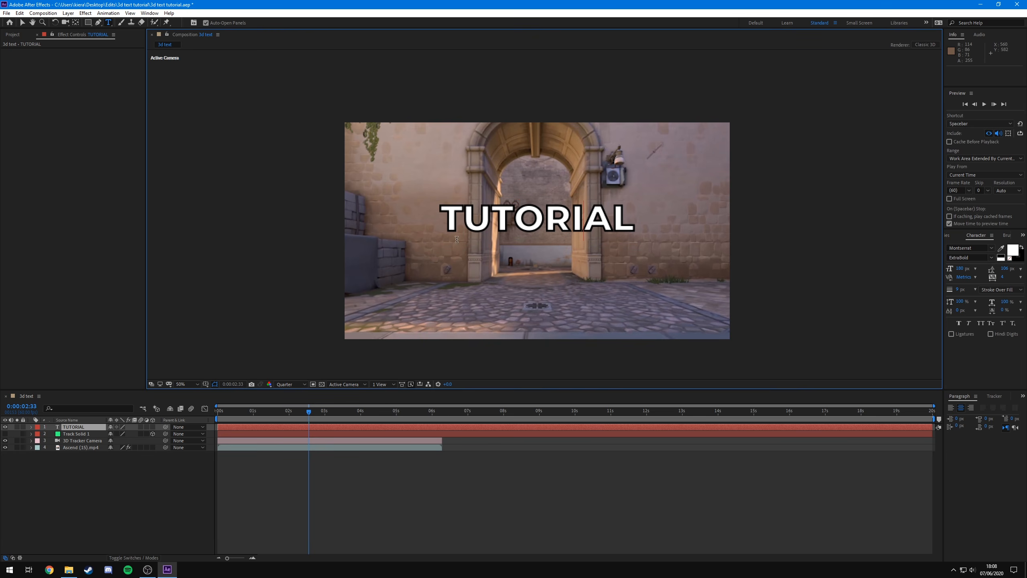
- Set the text's stroke width to 0 px
double_click(590, 233)
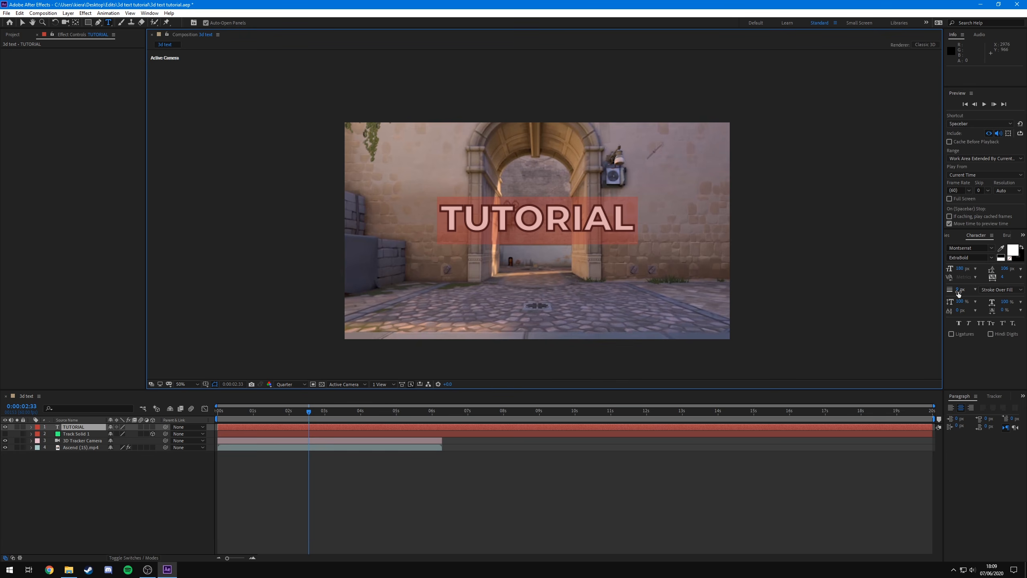
left_click_drag(957, 289, 889, 292)
left_click(457, 517)
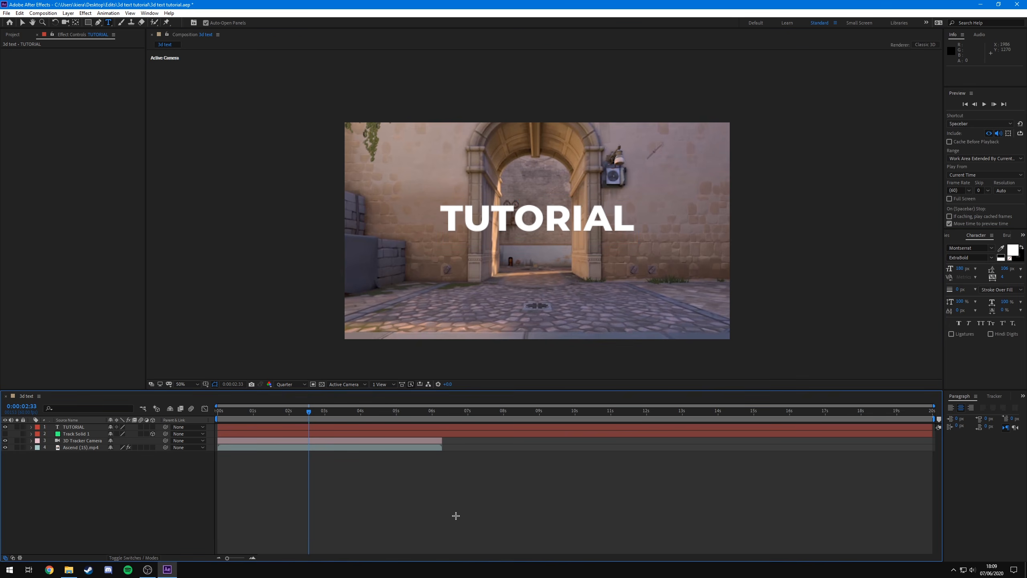
- Move the TUTORIAL text slightly lower in the frame and hide its layer
left_click_drag(307, 412, 366, 422)
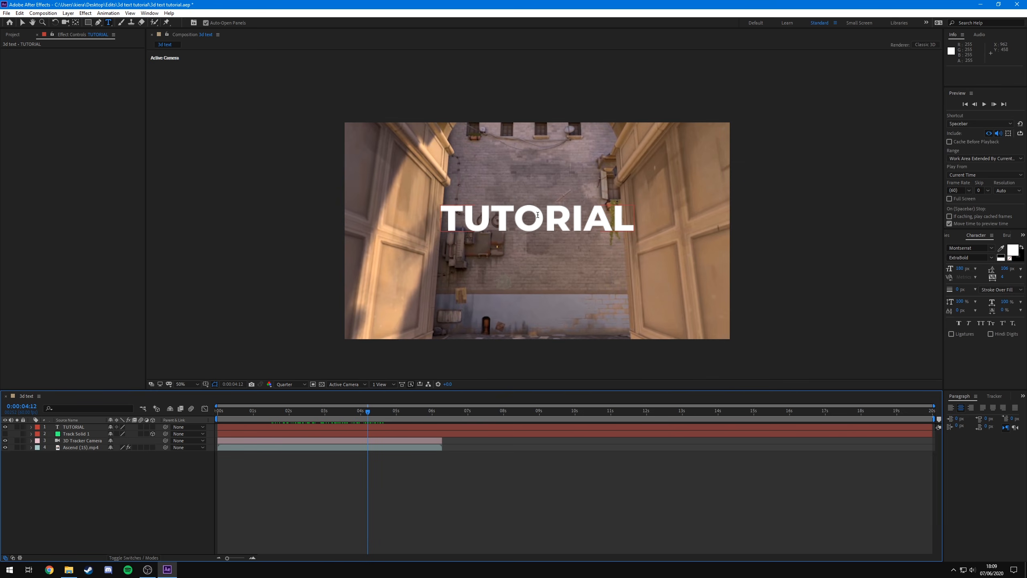
left_click(22, 22)
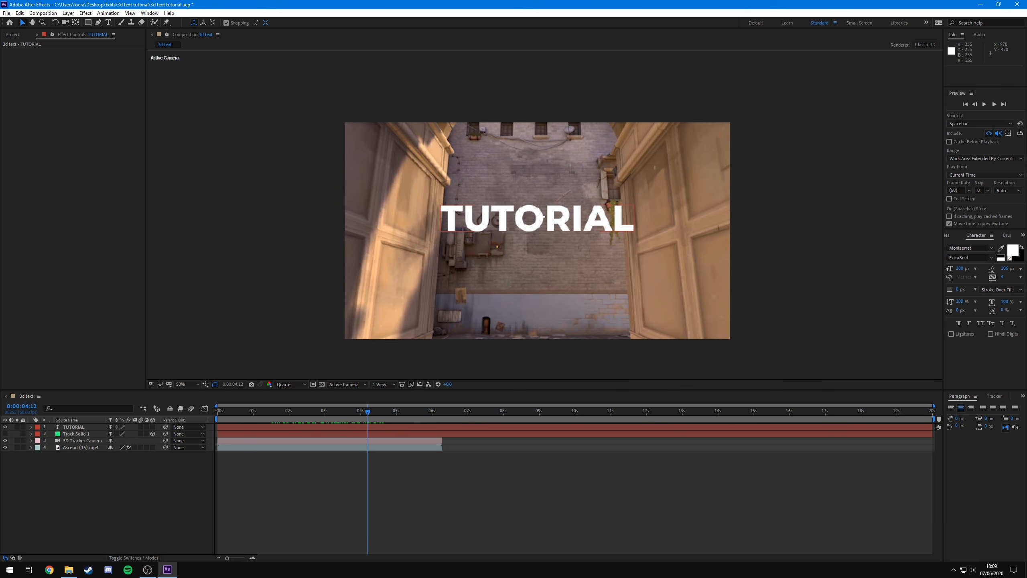
left_click_drag(542, 211, 543, 224)
left_click(766, 243)
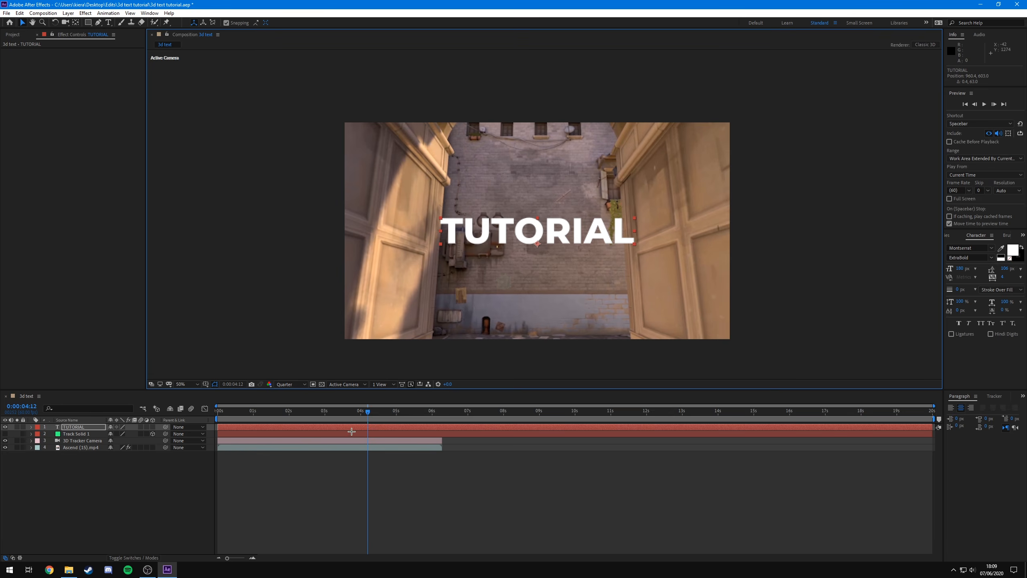
left_click(348, 417)
left_click(4, 427)
- Create a new black solid named 3d text
right_click(56, 470)
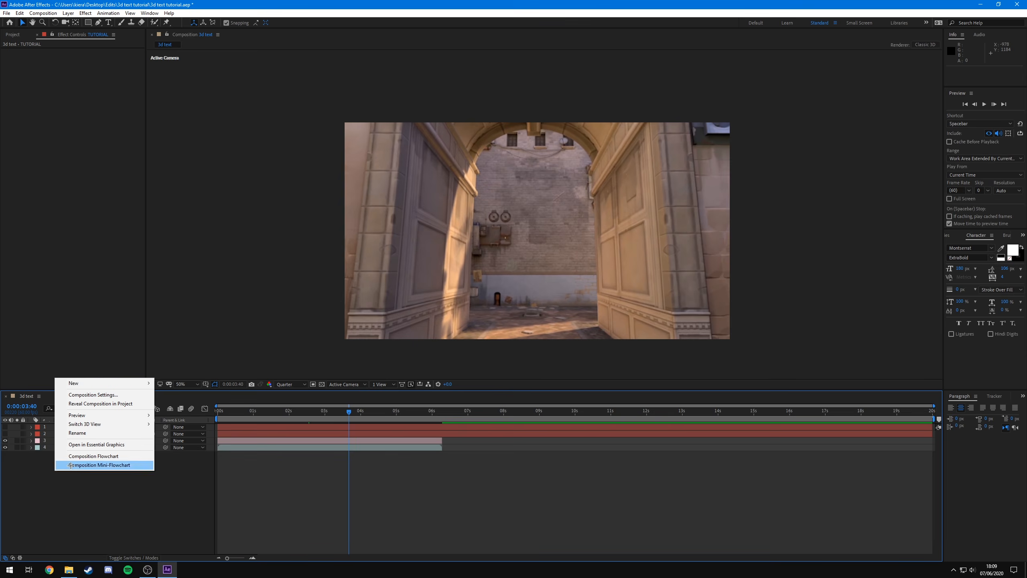
mouse_move(91, 383)
left_click(207, 403)
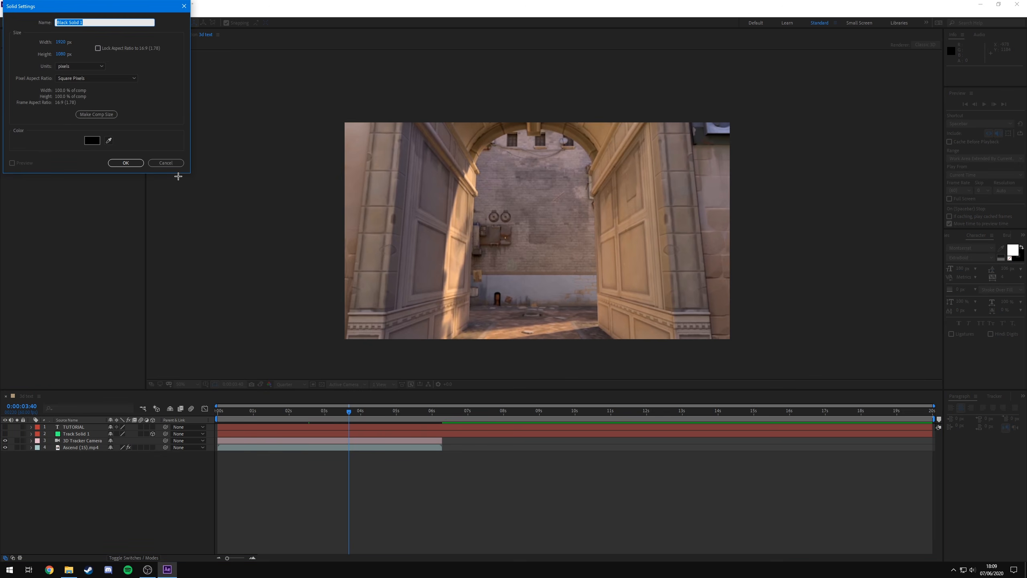
left_click(179, 163)
key("ctrl+y")
type("3d text")
left_click(125, 163)
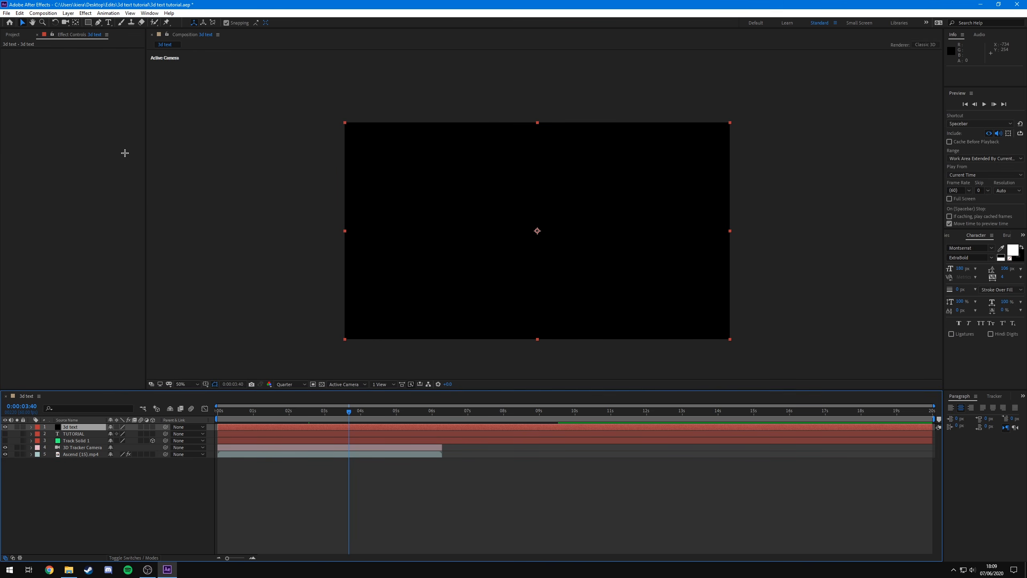
- Open the Effects & Presets panel and apply the Element effect to the 3d text solid
left_click(1019, 234)
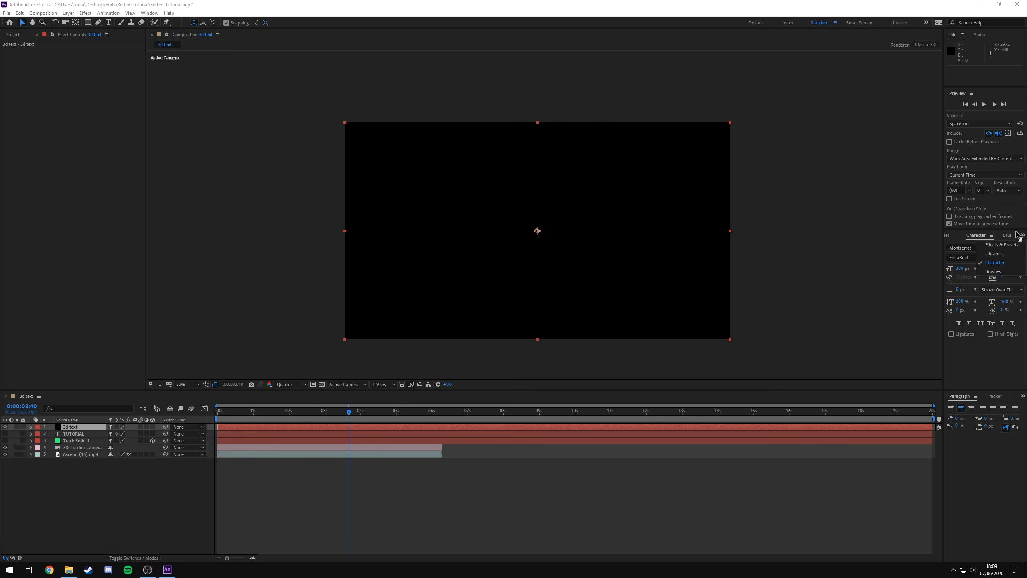
left_click(999, 244)
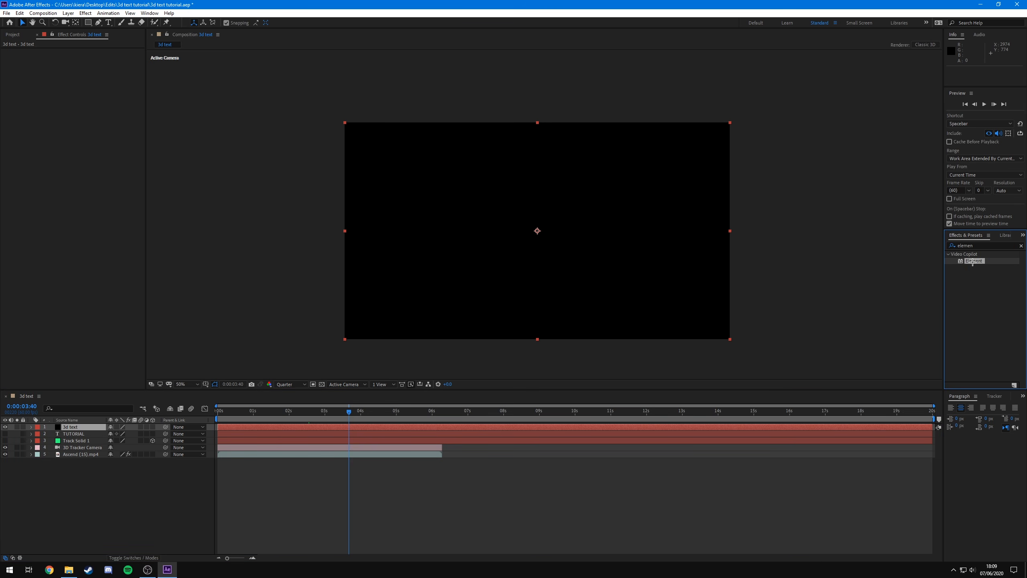
left_click(974, 276)
left_click_drag(977, 262, 930, 259)
left_click_drag(978, 261, 75, 428)
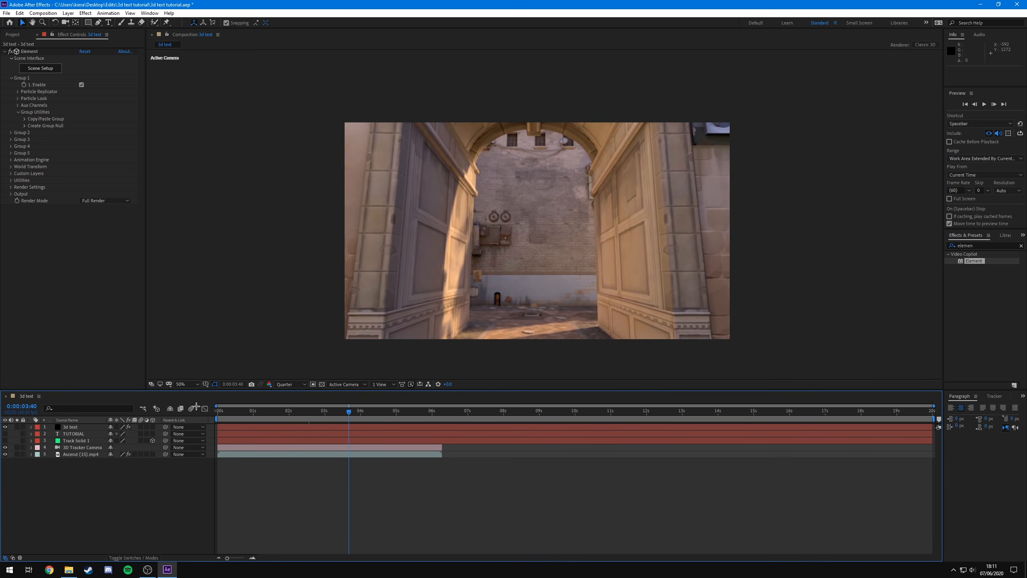
- Set the Element effect's Custom Text and Masks Path Layer 1 to the TUTORIAL text layer
left_click(72, 427)
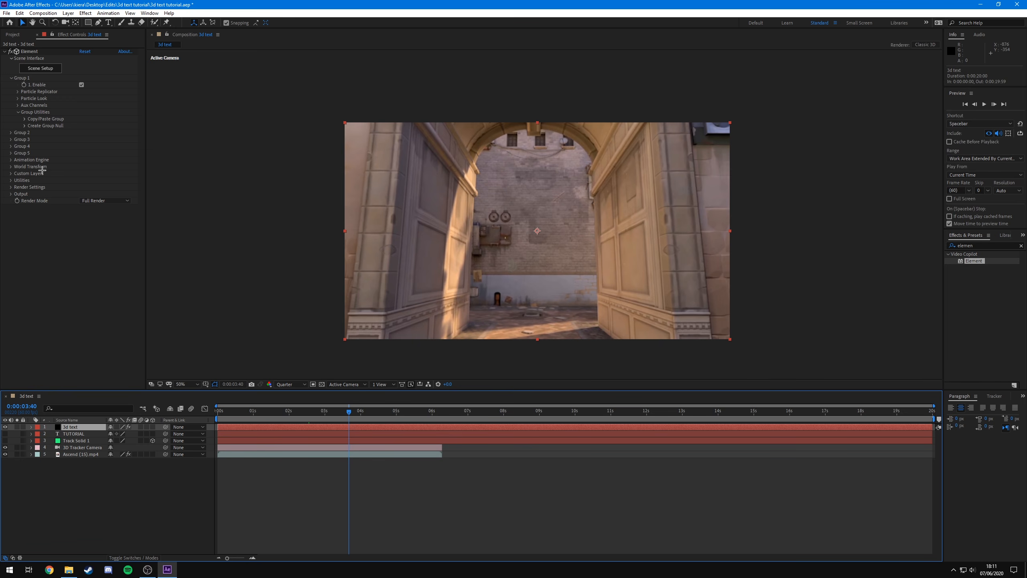
left_click(11, 174)
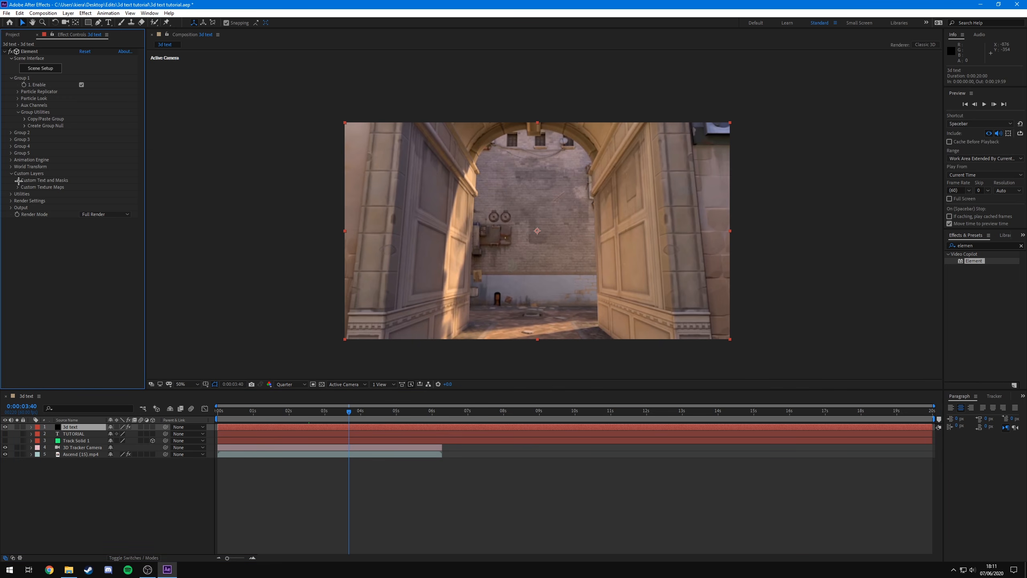
left_click(17, 181)
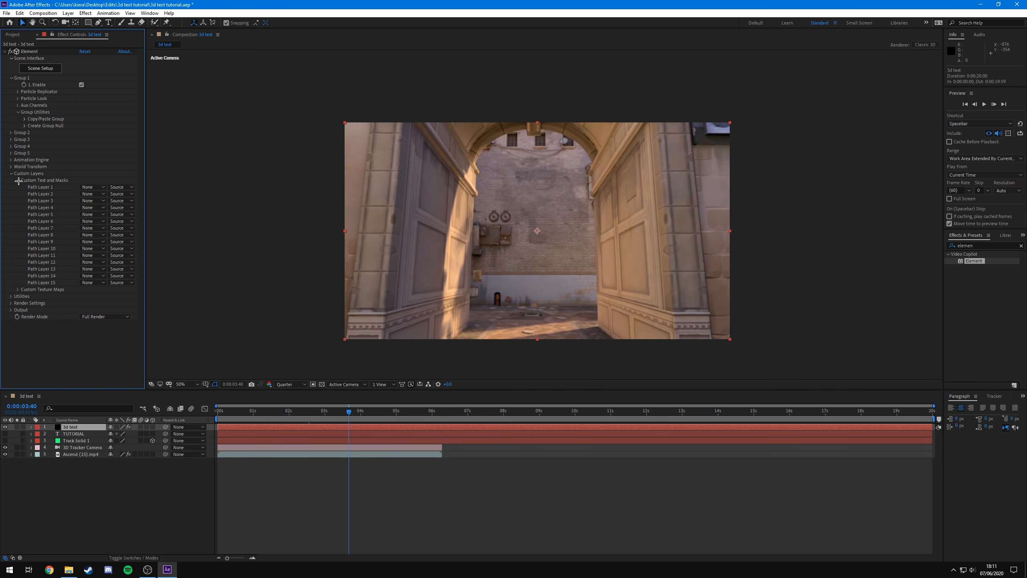
left_click(92, 187)
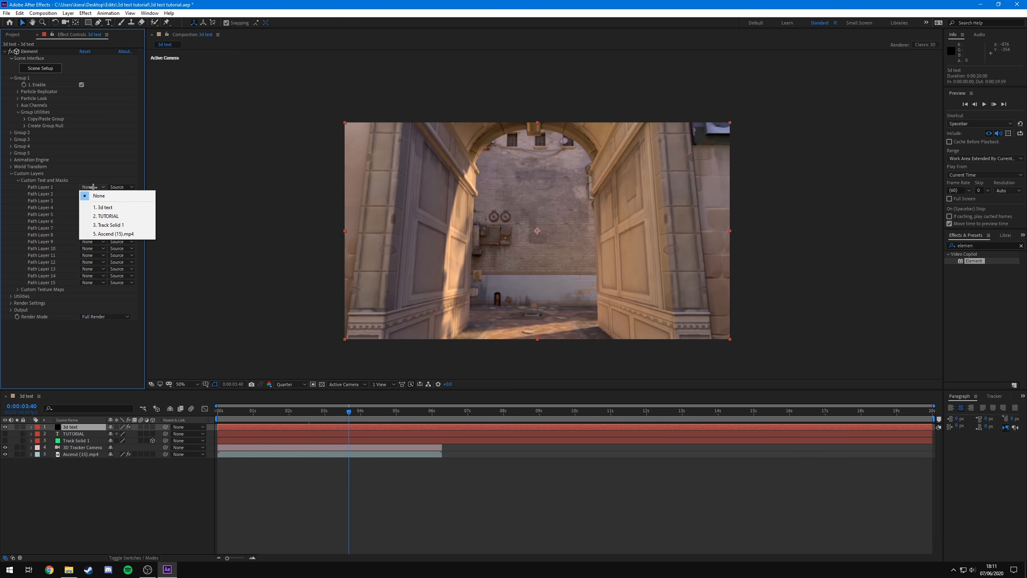
left_click(108, 217)
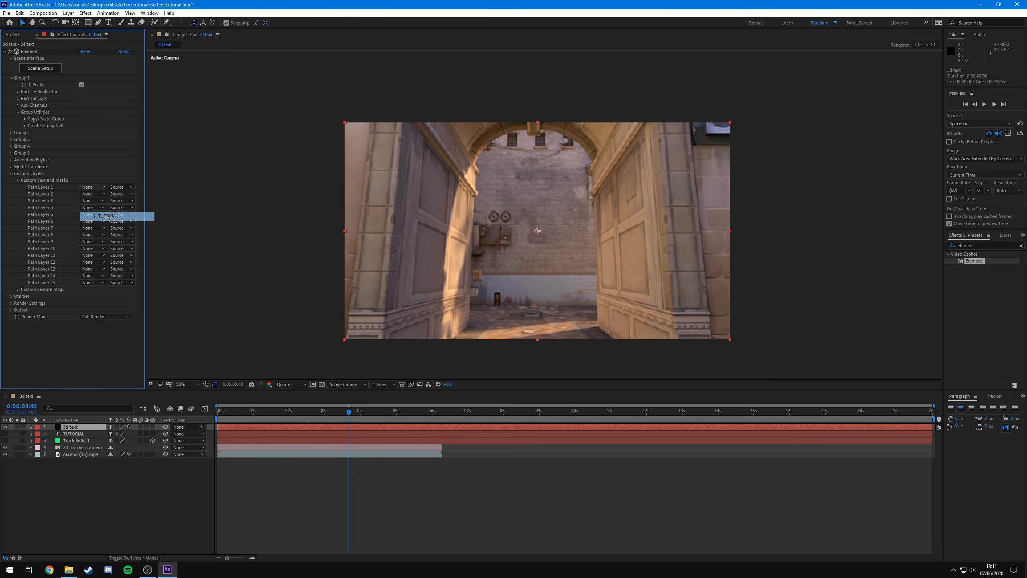
- Open Element's Scene Setup and extrude the custom text path into a 3D model
left_click(42, 71)
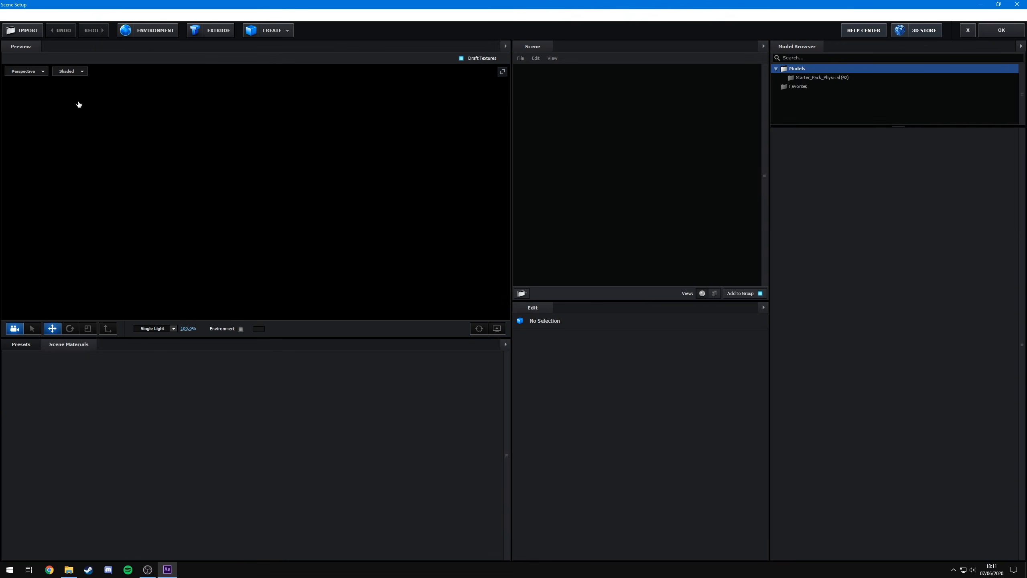
left_click(209, 33)
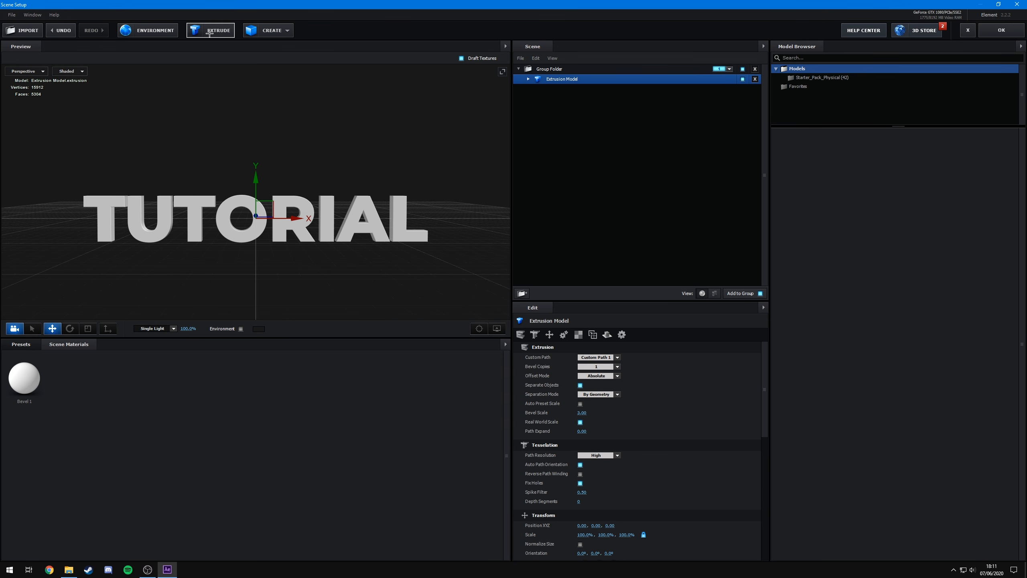
left_click_drag(332, 178, 370, 126)
left_click_drag(413, 202, 385, 254)
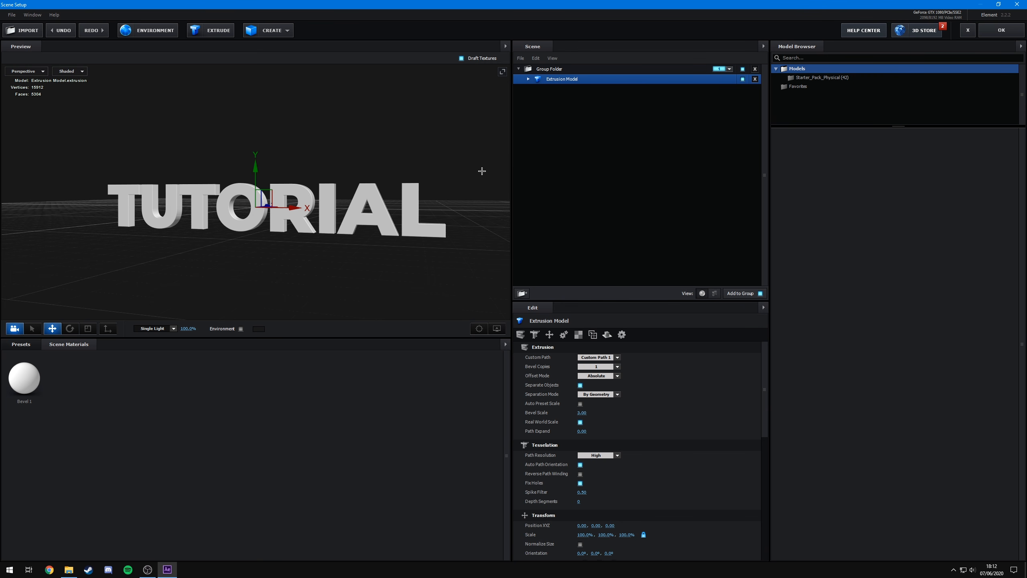
- Select the Bevel 1 material under the extrusion model and change its Extrude depth
left_click(528, 79)
left_click(560, 89)
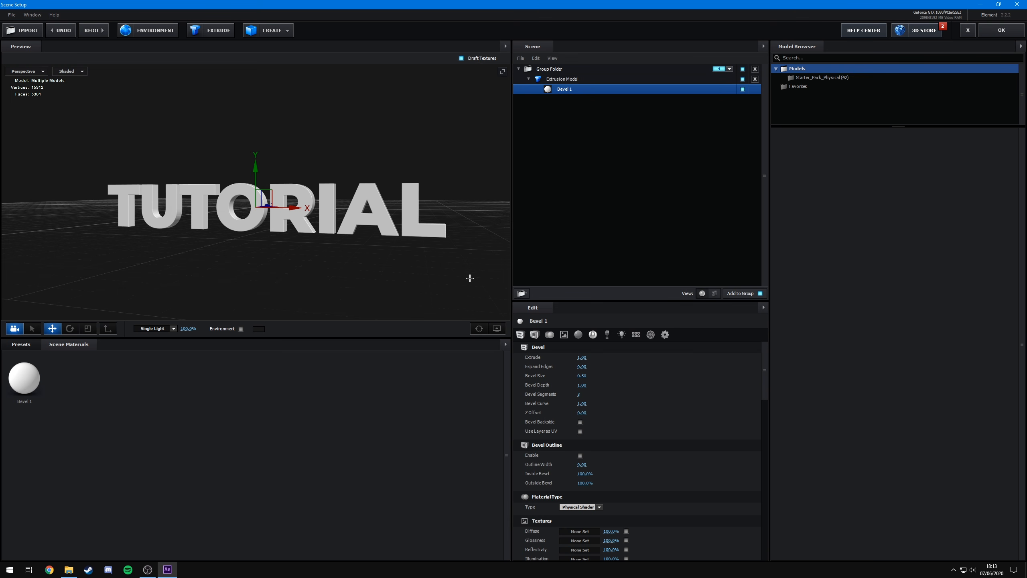
left_click_drag(471, 280, 376, 271)
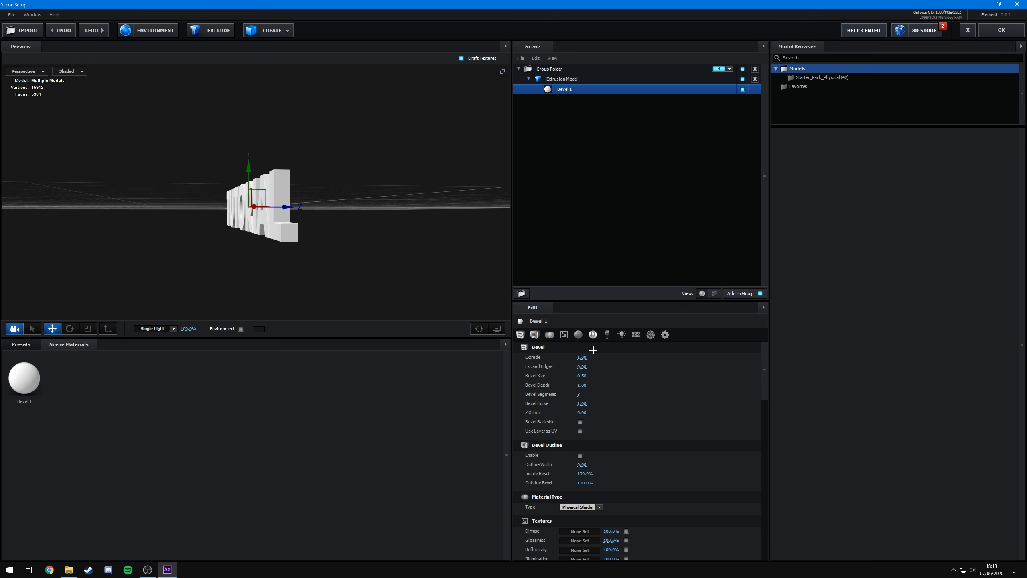
left_click(582, 357)
key("Return")
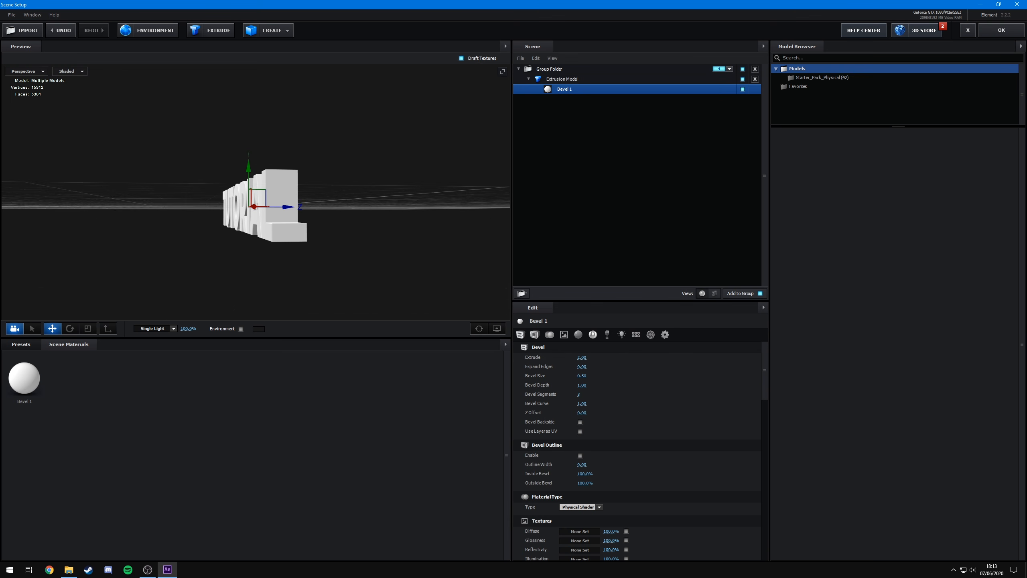
- Enter a new Extrude depth for the bevel, trying 1.5 before confirming the value
left_click_drag(353, 223, 367, 287)
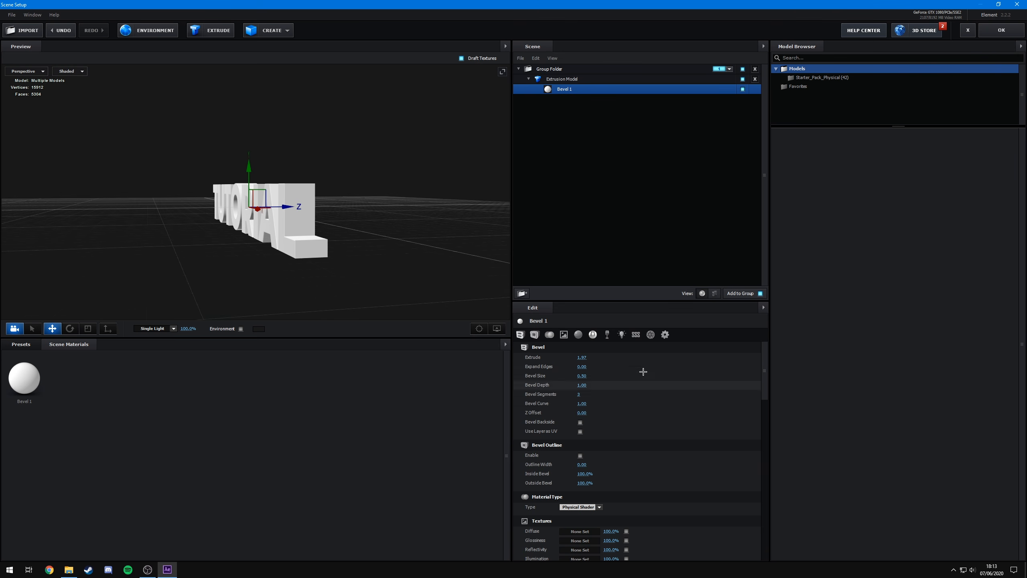
left_click_drag(585, 357, 585, 358)
left_click(584, 358)
type("1.3")
key("BackSpace")
type("5")
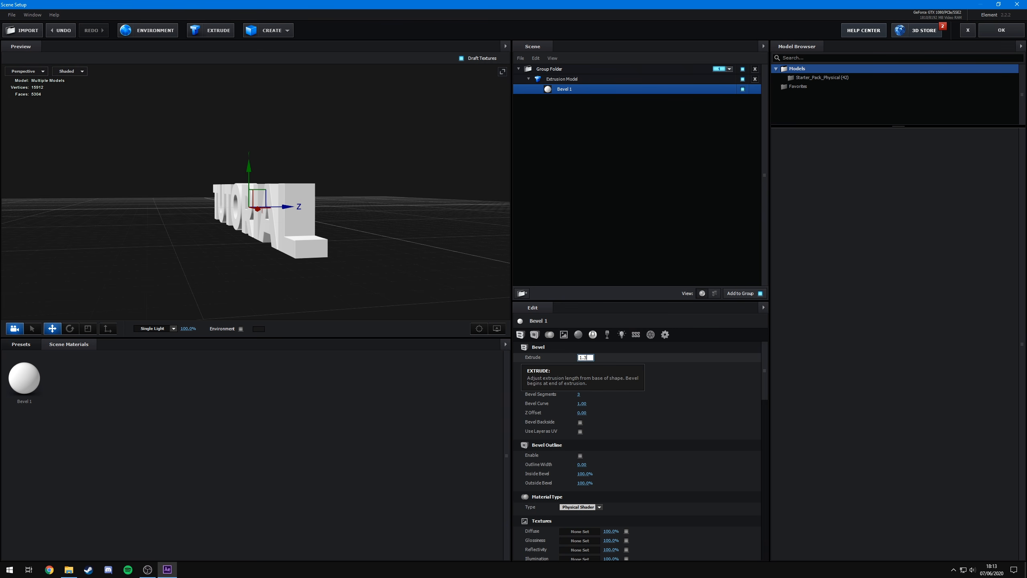
key("Return")
left_click_drag(300, 221, 320, 229)
left_click(582, 357)
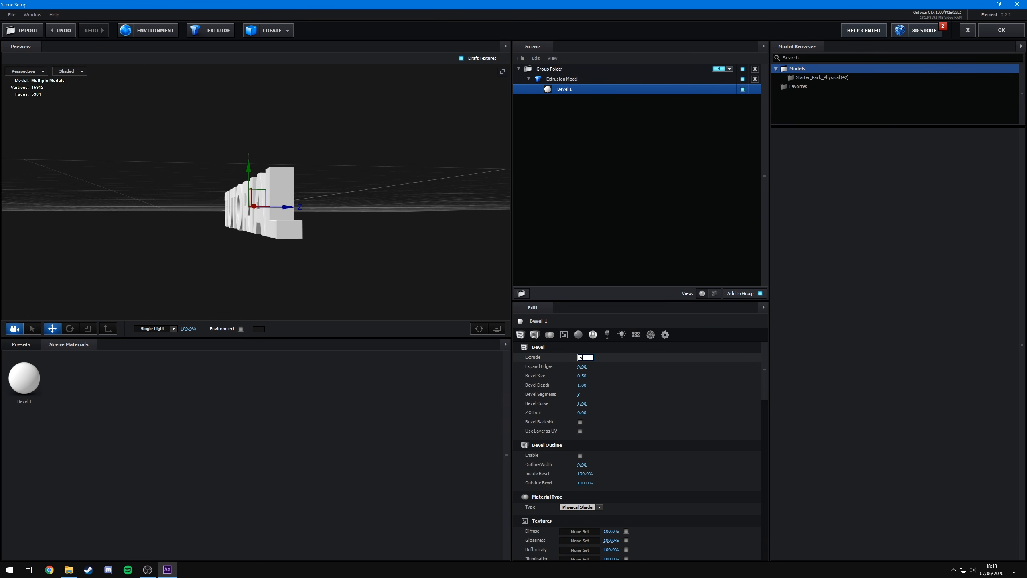
key("Return")
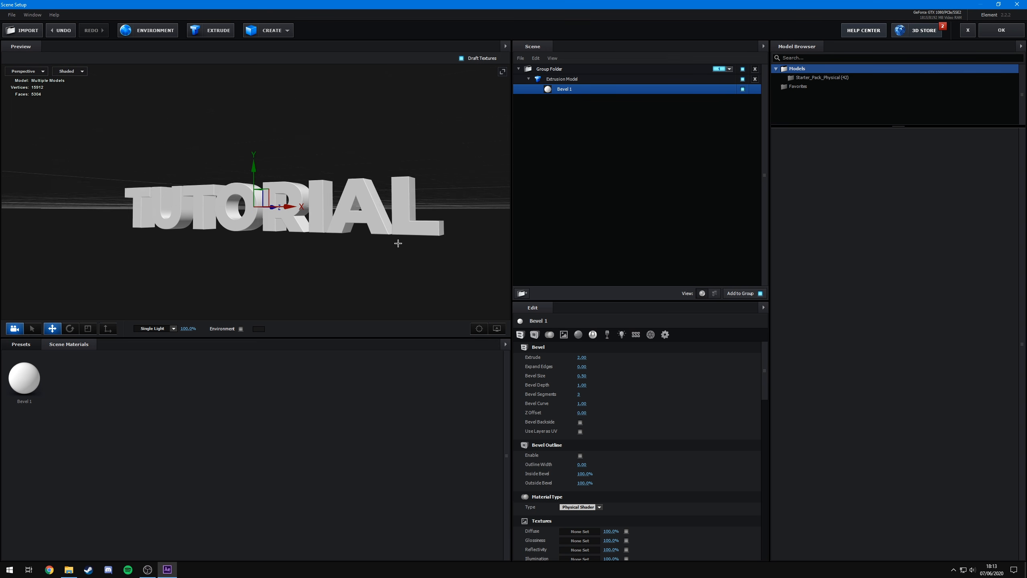
- Increase the bevel's Bevel Size to about 1.8
mouse_move(397, 242)
left_mouse_down()
mouse_move(381, 243)
mouse_move(426, 238)
mouse_move(381, 245)
left_mouse_up()
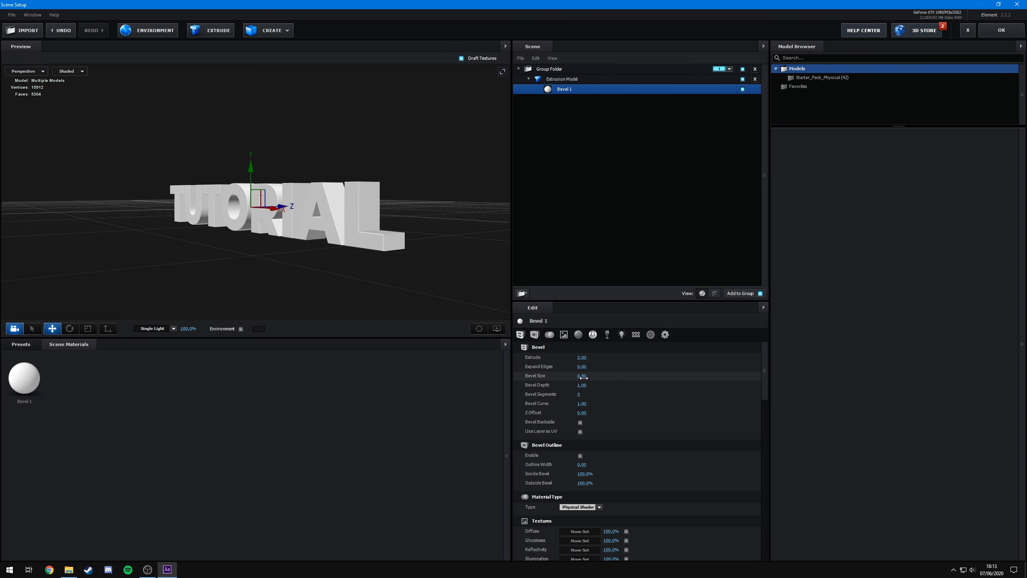
left_click_drag(584, 377, 643, 381)
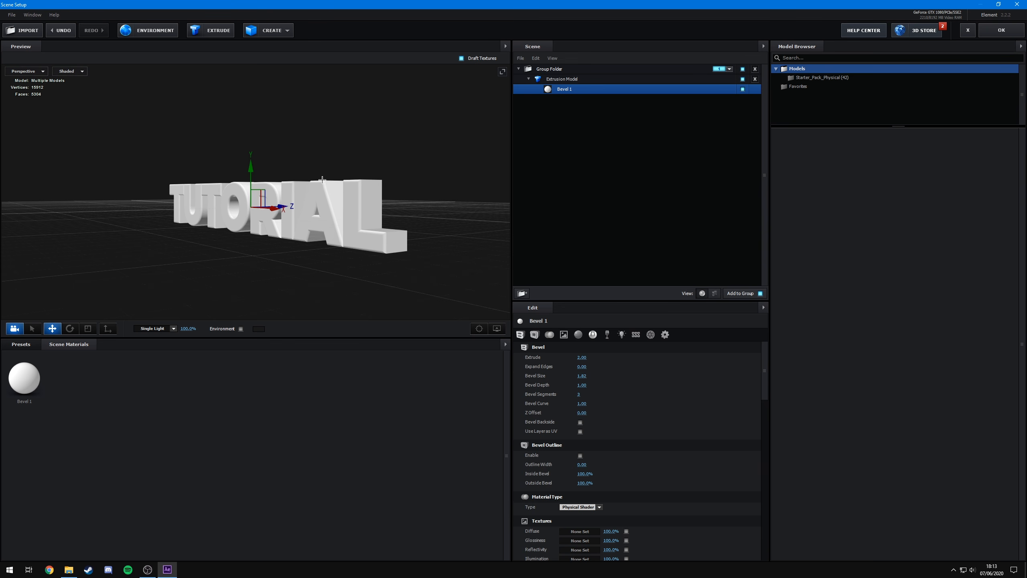
left_click_drag(348, 185, 337, 280)
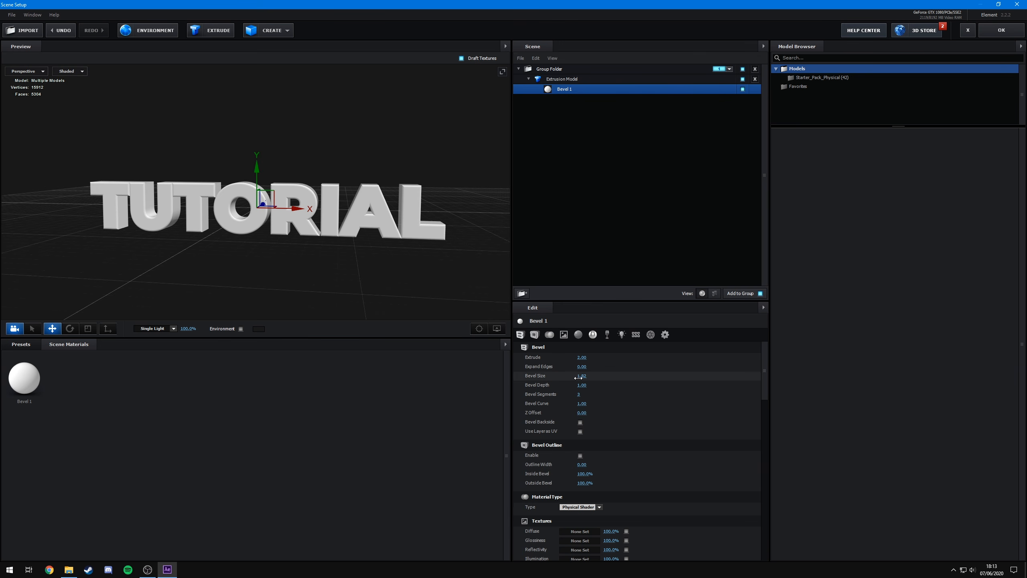
left_click_drag(581, 376, 549, 394)
left_click_drag(332, 249, 190, 264)
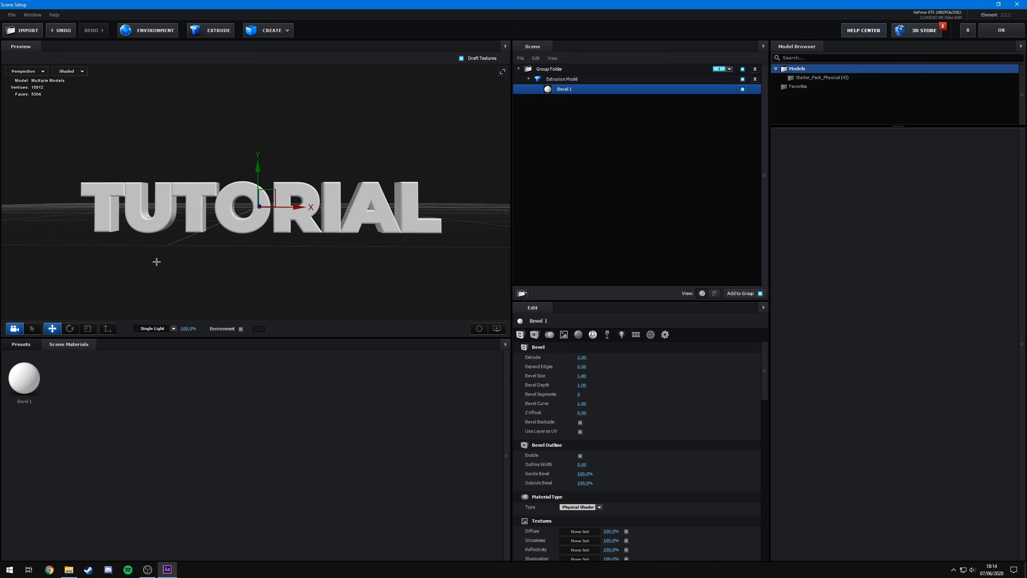
- Browse the Physical and Elite Shaders material presets
left_click(20, 341)
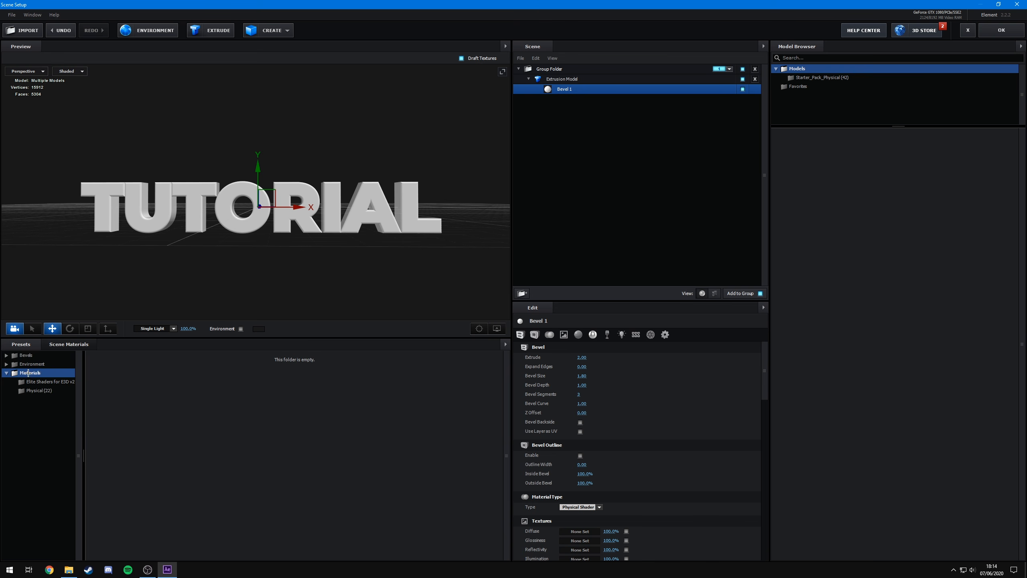
left_click(33, 390)
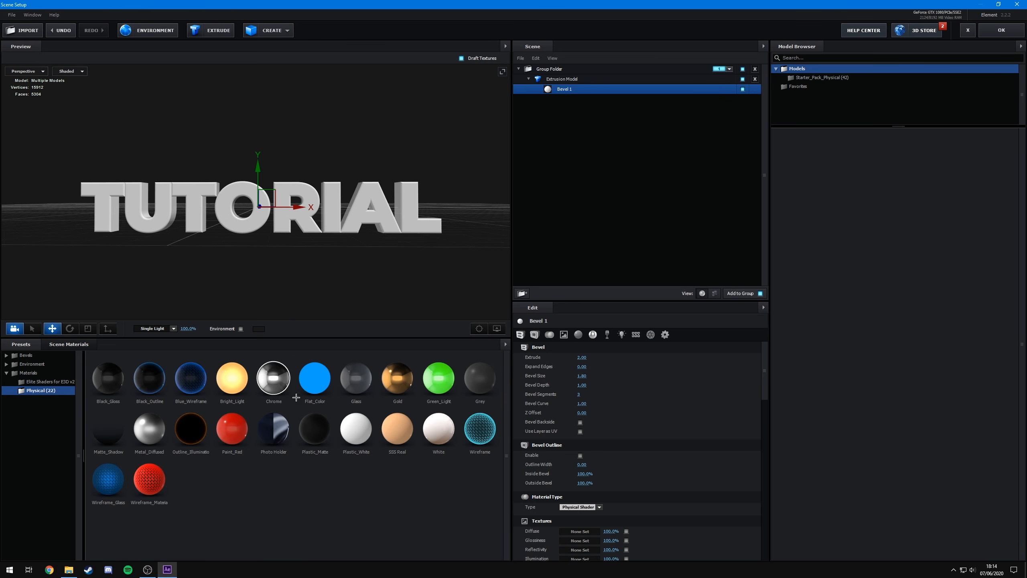
left_click(33, 380)
scroll(264, 421, "down", 10)
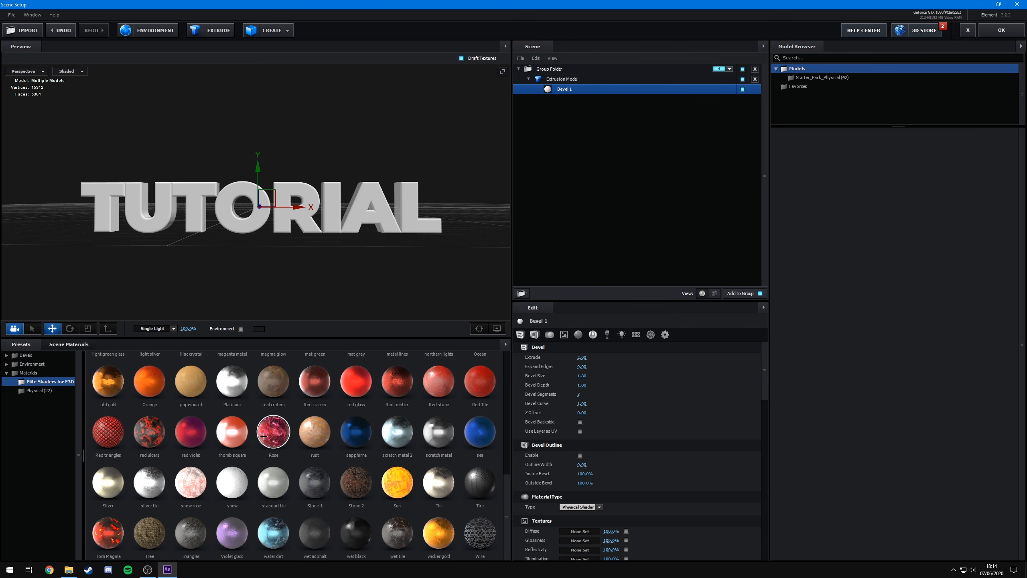
scroll(264, 435, "up", 10)
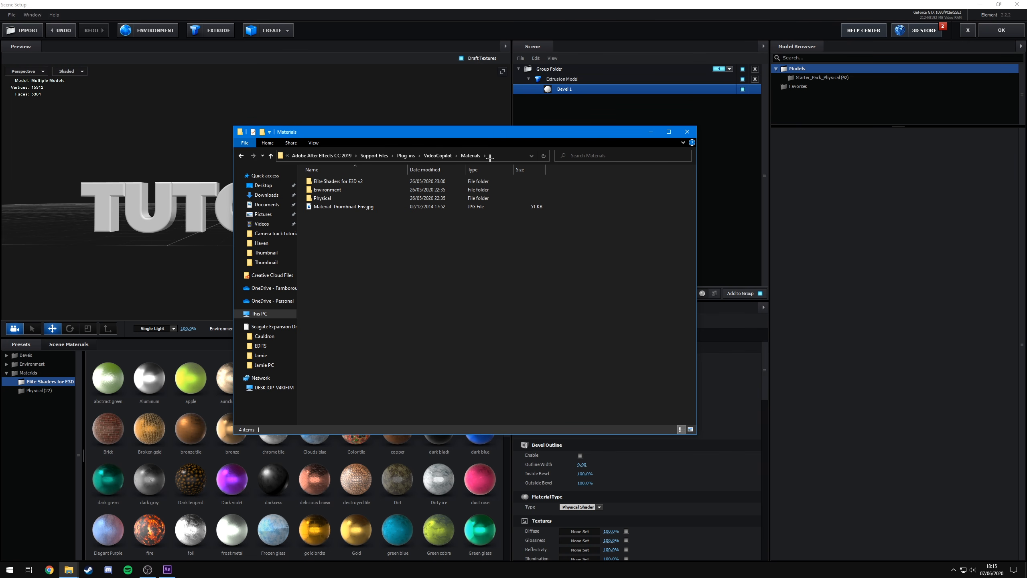
- Examine the VideoCopilot Materials folder in File Explorer, then close the window
left_click_drag(369, 251, 352, 230)
left_click(344, 181)
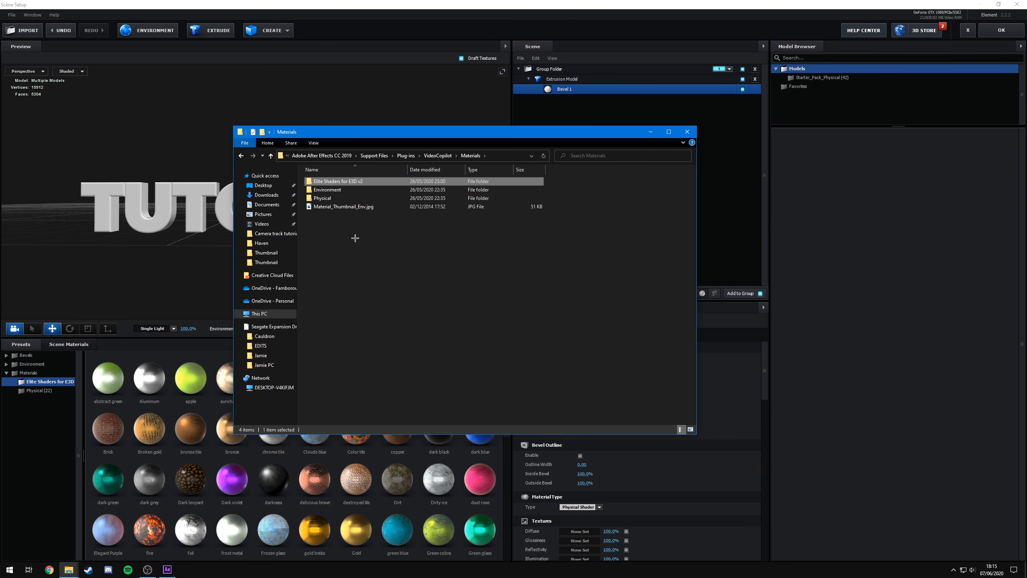
left_click(351, 233)
left_click_drag(336, 182, 353, 182)
left_click(424, 261)
left_click(689, 132)
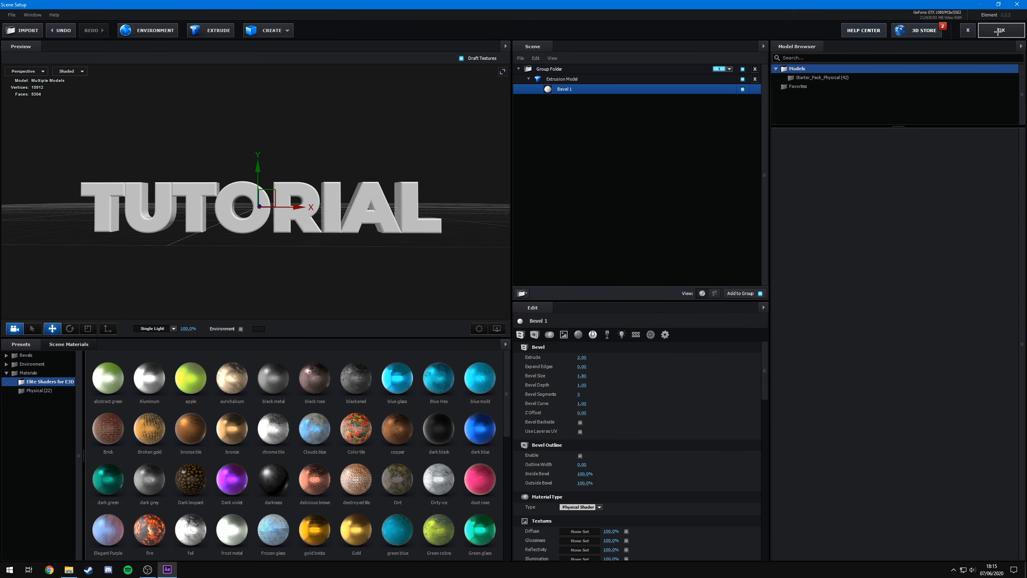
- Close and reopen Scene Setup, then open the Elite Shaders for E3D material presets
left_click(998, 31)
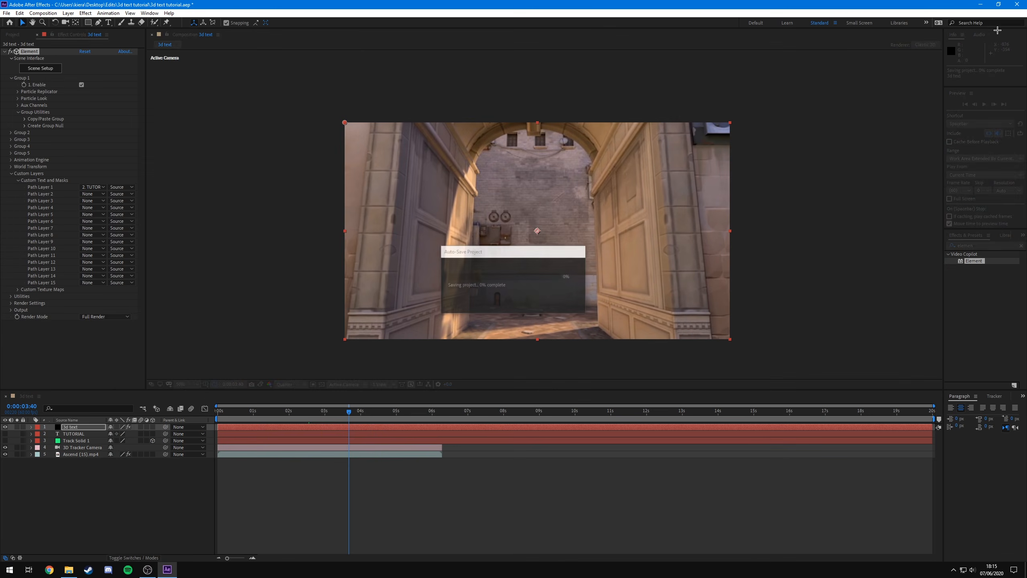
left_click(34, 70)
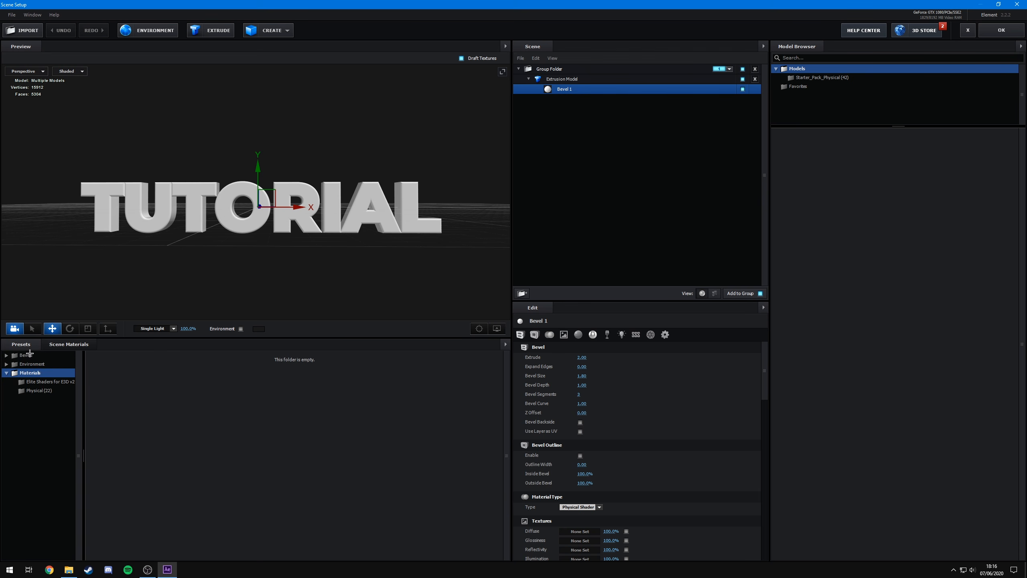
left_click(71, 382)
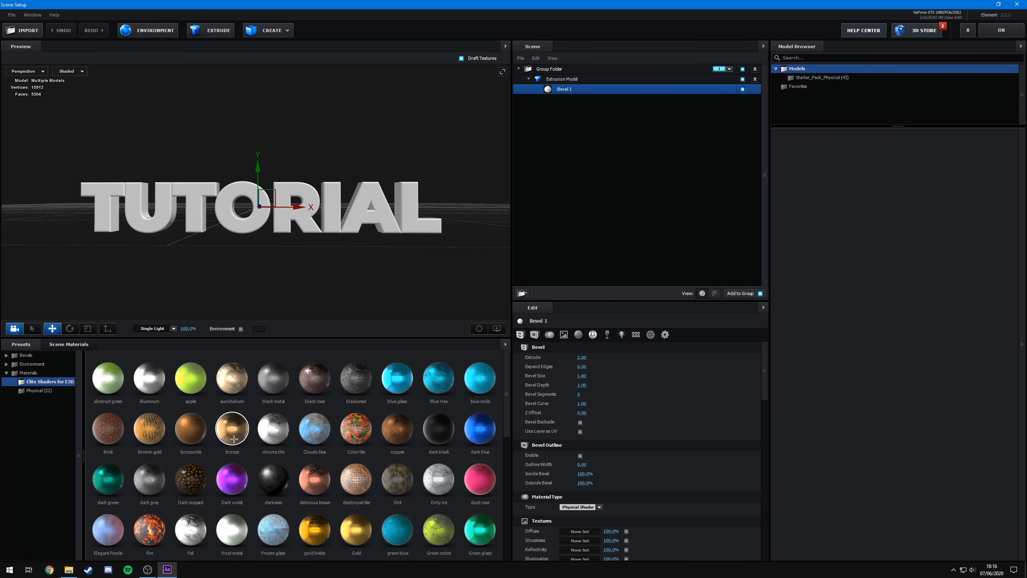
- Apply the bronze material to the extruded text
left_click_drag(233, 438, 301, 206)
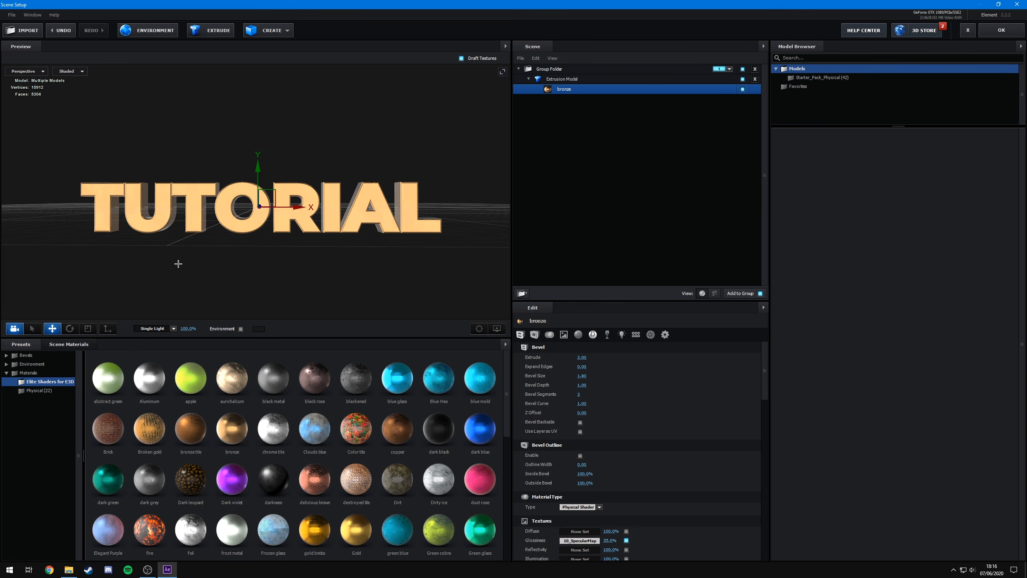
left_click_drag(178, 263, 164, 283)
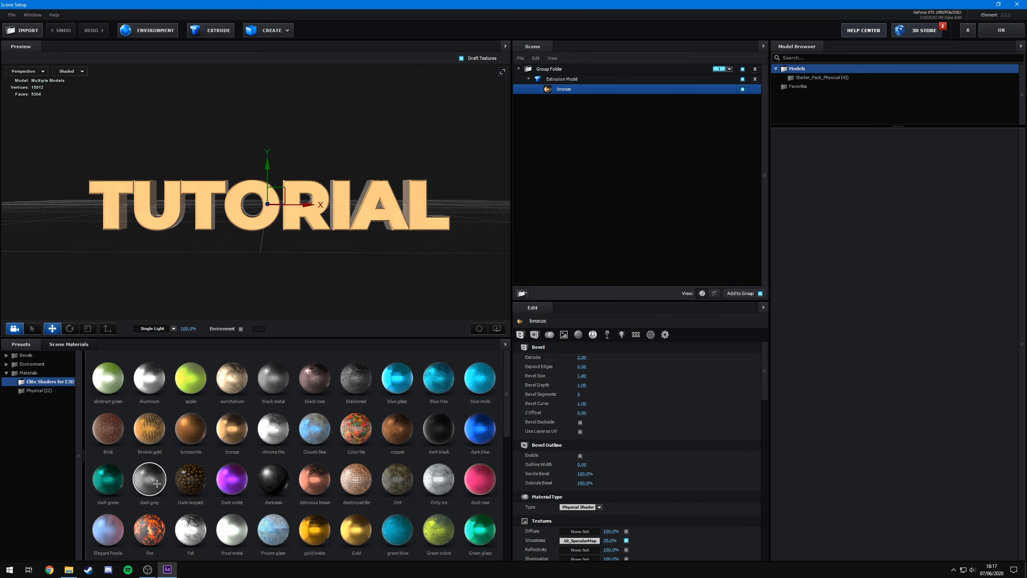
- Apply the dark grey material to the extruded text
left_click_drag(157, 483, 252, 208)
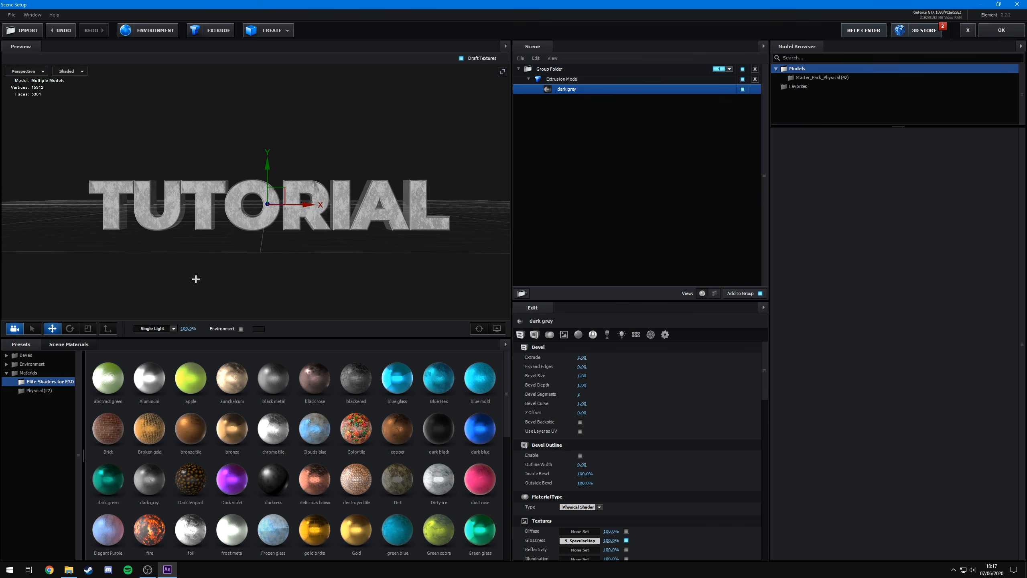
mouse_move(195, 279)
left_mouse_down()
mouse_move(215, 292)
mouse_move(184, 305)
mouse_move(158, 238)
mouse_move(224, 227)
mouse_move(281, 301)
mouse_move(183, 282)
left_mouse_up()
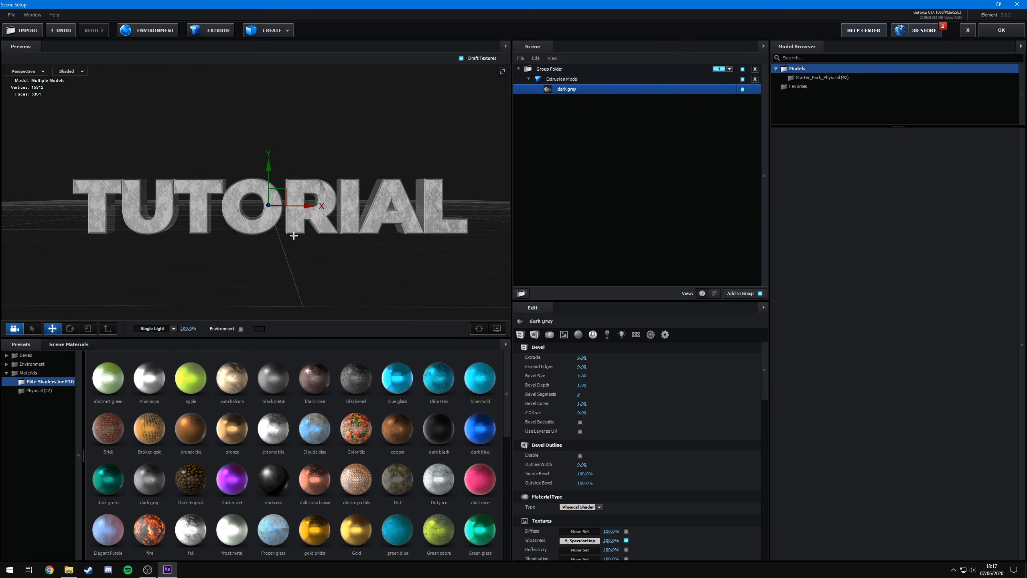
- Close Scene Setup and return to the start of the composition to check the extruded text
left_click(1002, 30)
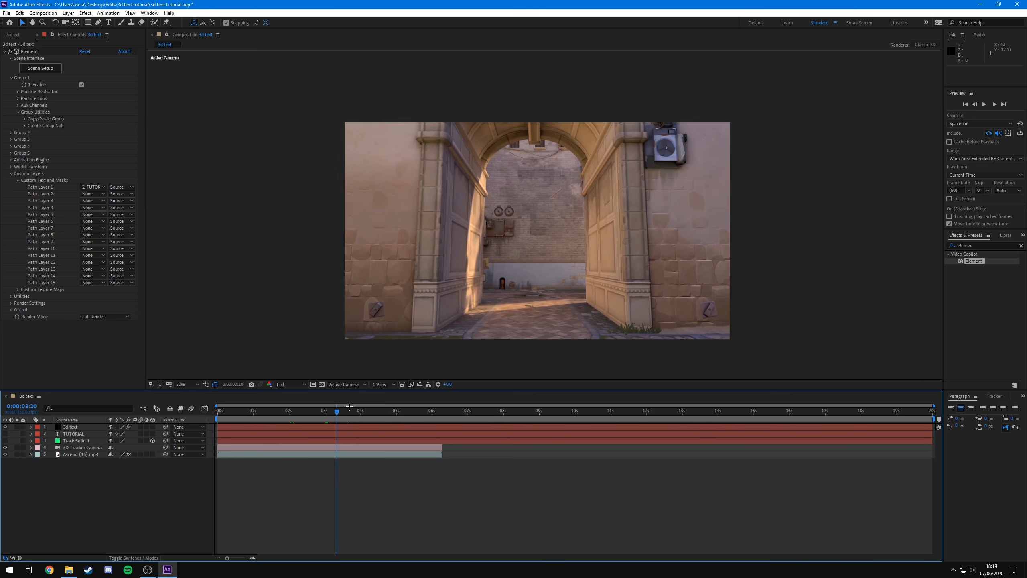
left_click_drag(336, 414, 220, 435)
scroll(518, 225, "up", 1)
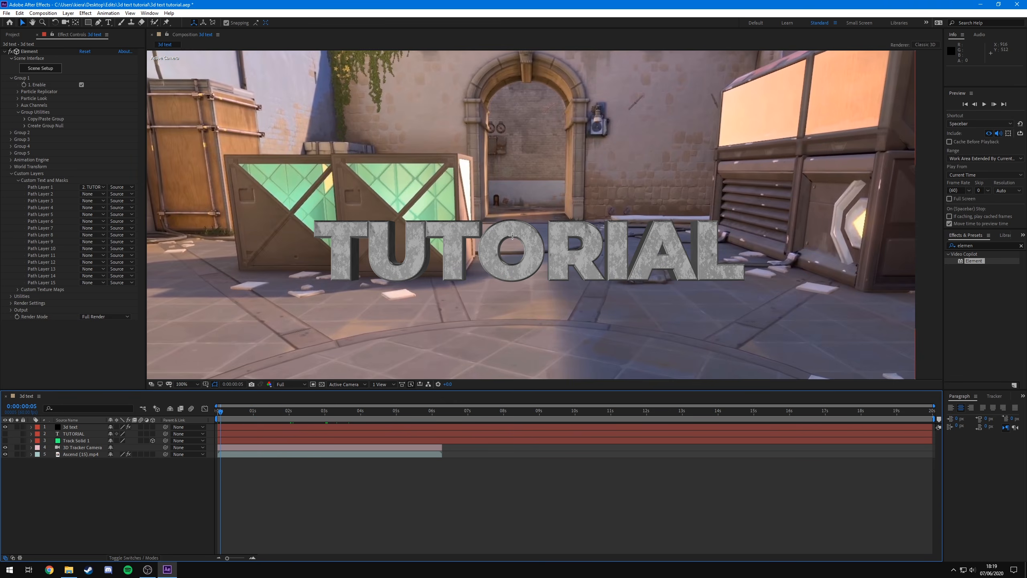
scroll(510, 236, "down", 1)
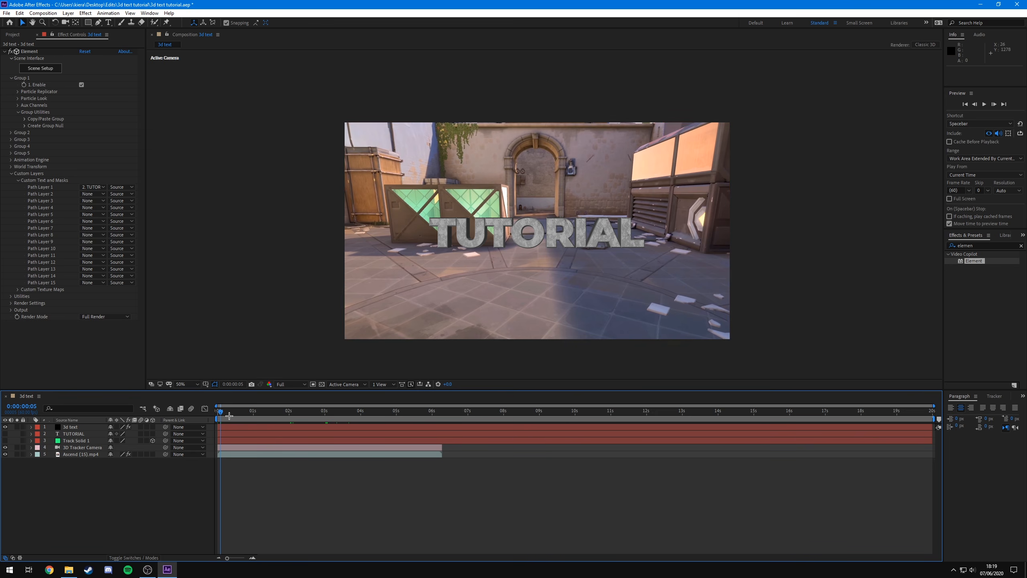
left_click_drag(223, 411, 231, 414)
- Copy Track Solid 1's Position X and Y values into the Element layer's Particle Replicator Position XY
left_click(79, 441)
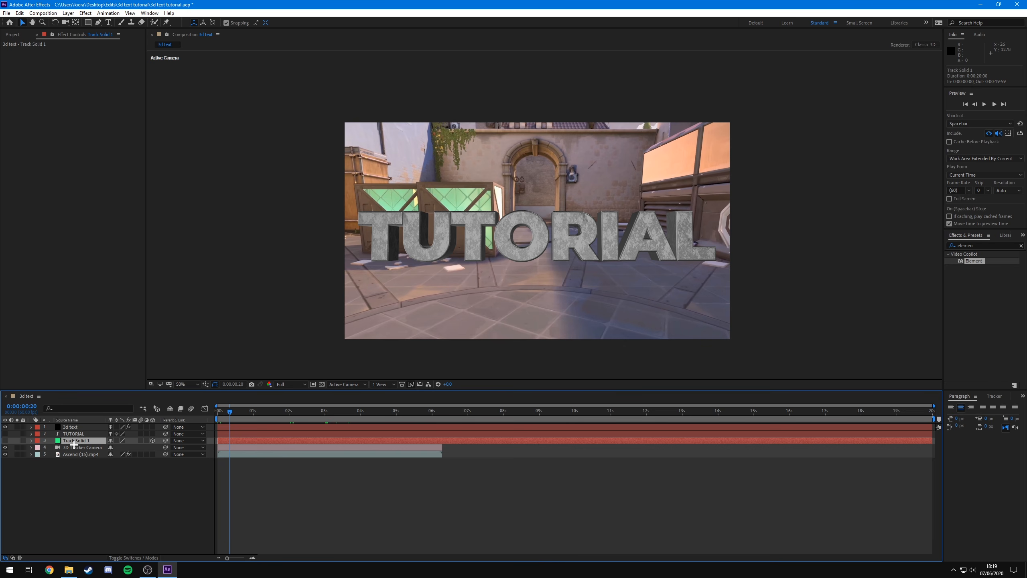
left_click(31, 440)
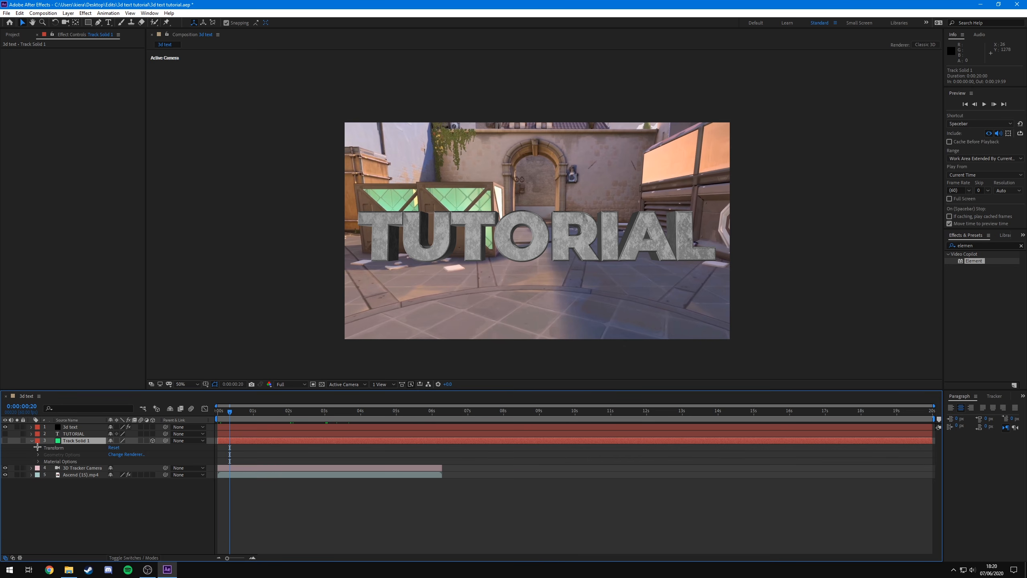
left_click(37, 447)
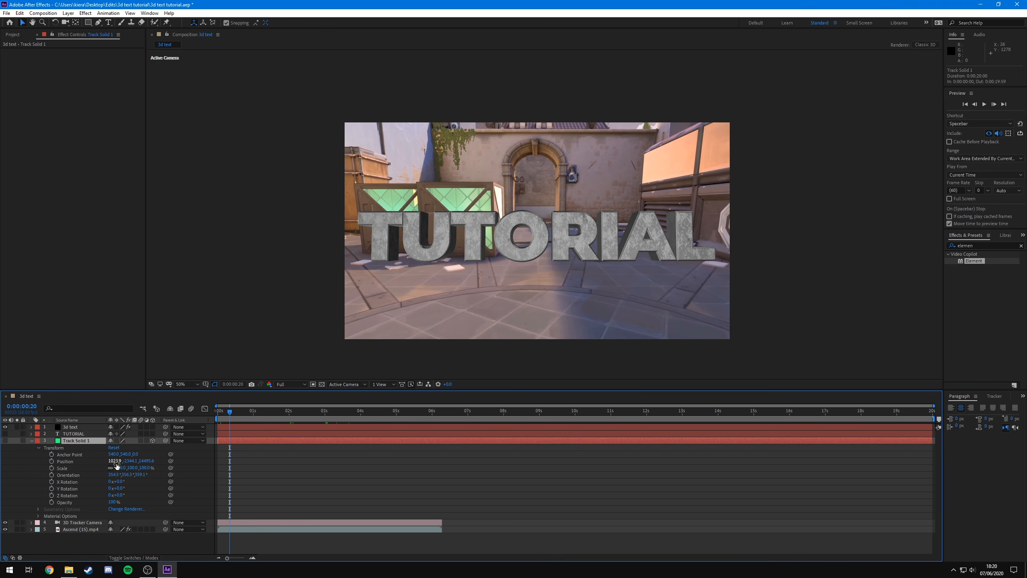
left_click(73, 426)
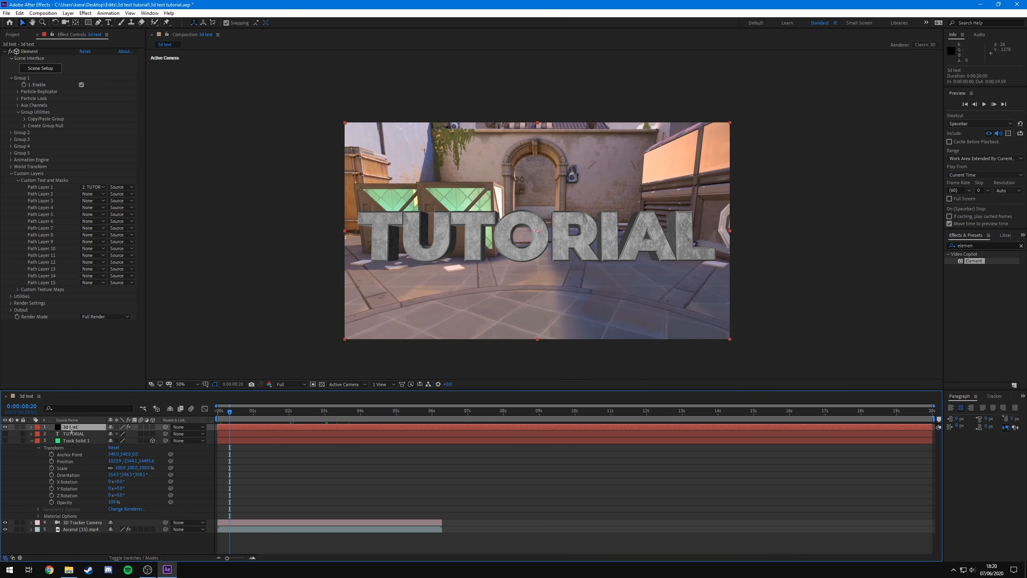
left_click(16, 92)
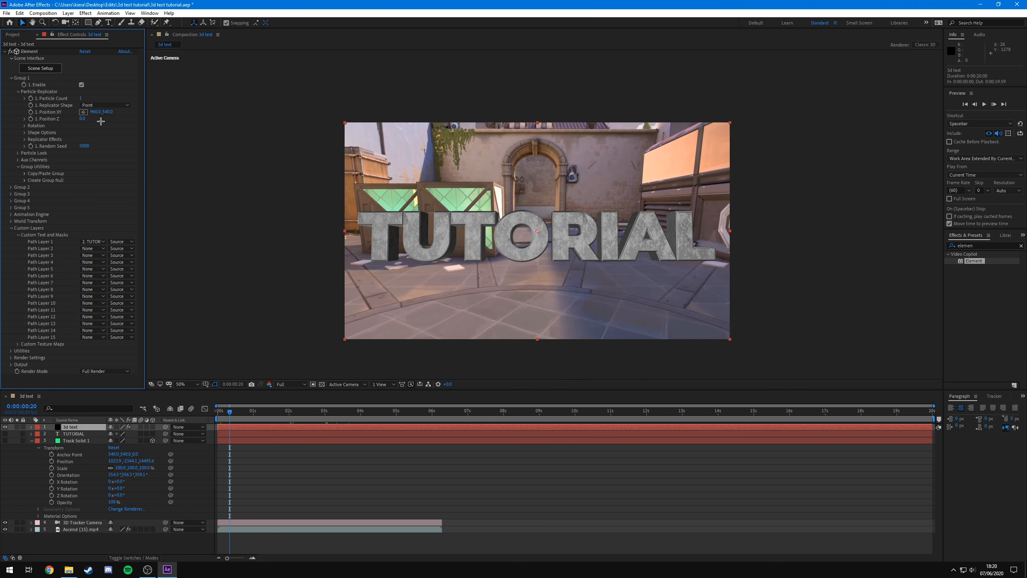
left_click(83, 441)
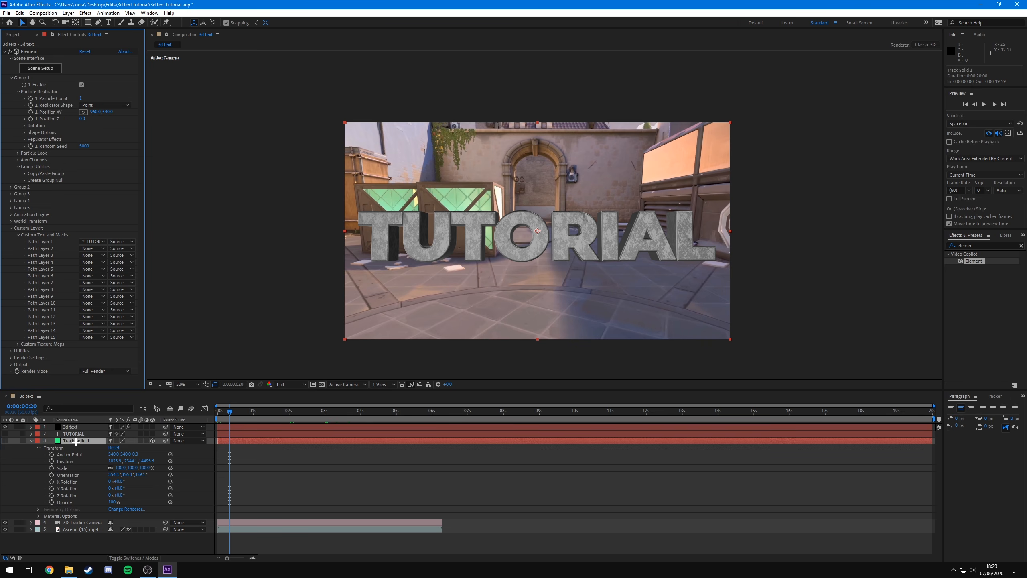
left_click(113, 461)
key("ctrl+c")
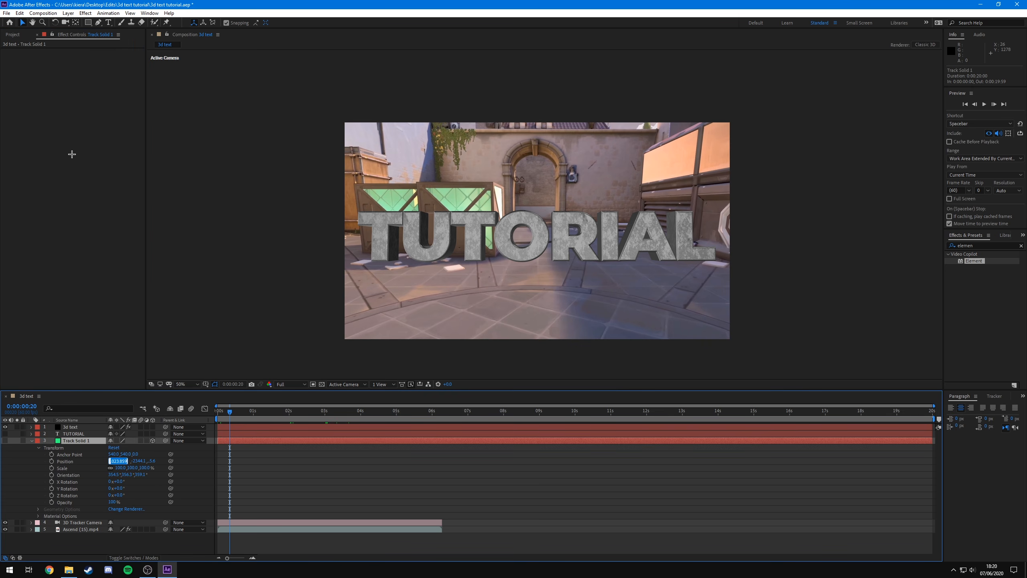
left_click(77, 427)
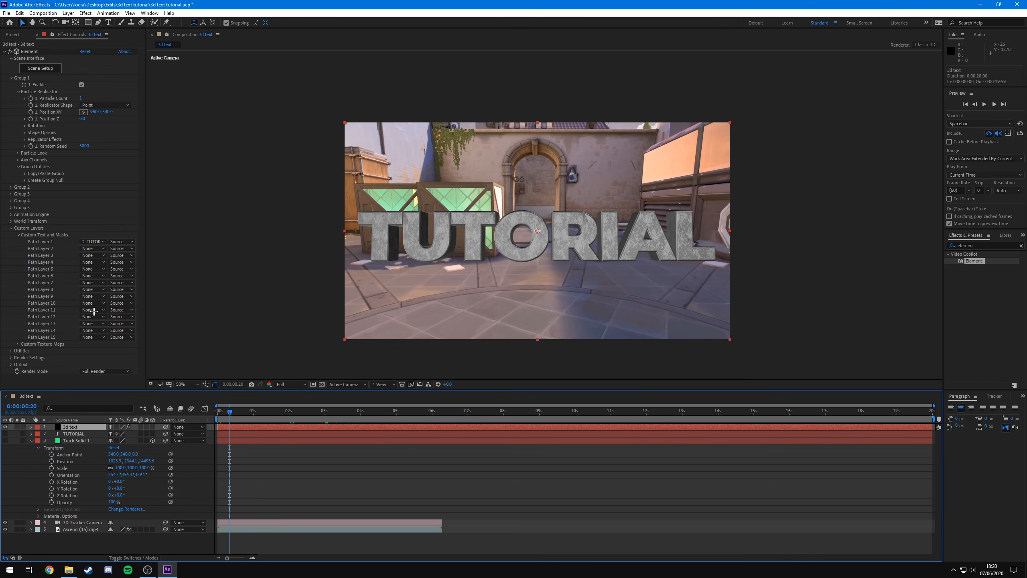
left_click(97, 112)
key("ctrl+v")
left_click(132, 460)
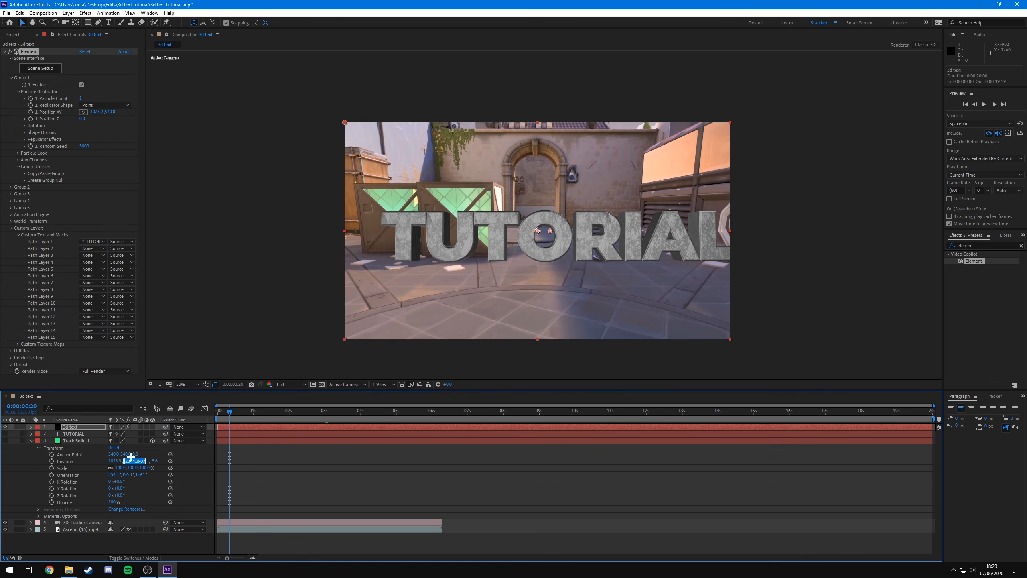
left_click(110, 112)
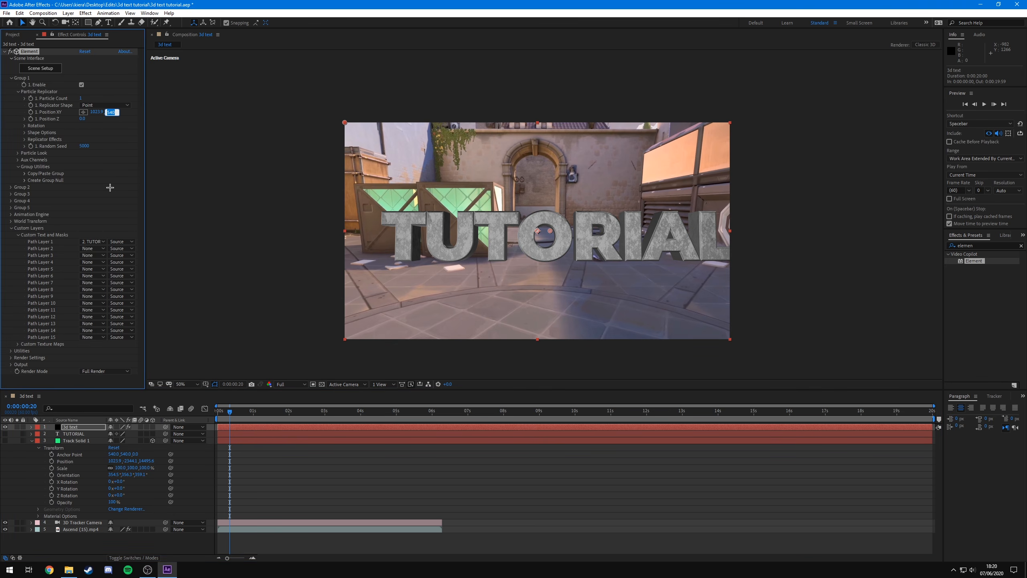
type("-2344.1")
key("Return")
- Copy Track Solid 1's Position Z value into the Element layer's Position Z
left_click(148, 466)
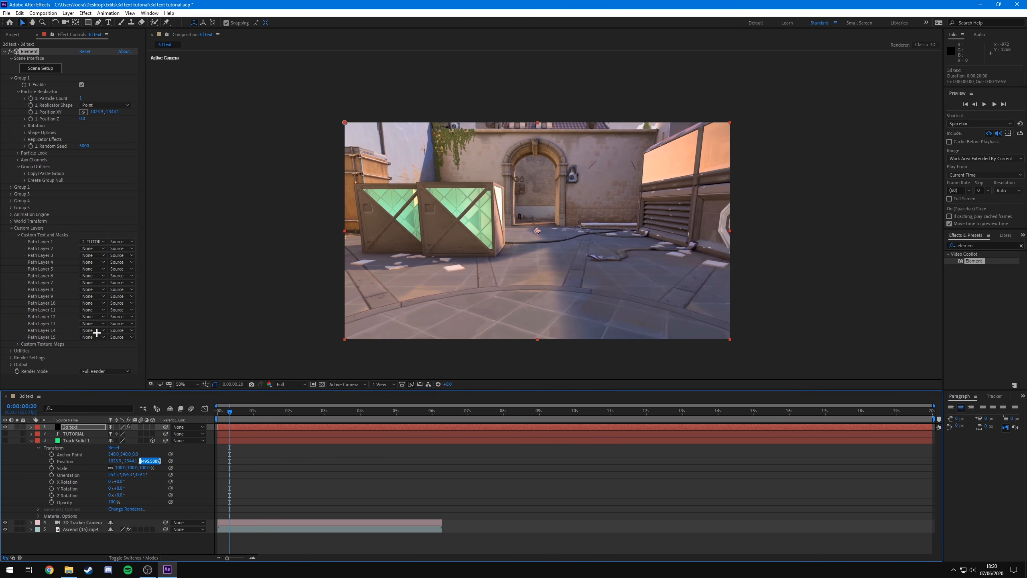
left_click(83, 118)
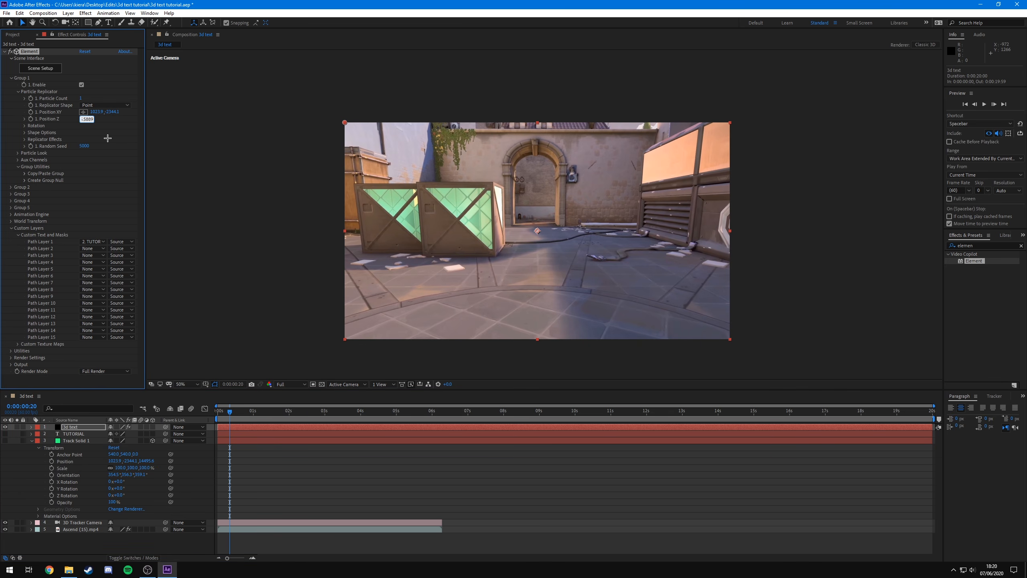
key("Return")
- Scrub to about 3 seconds and inspect the text's placement on the wall
left_click_drag(230, 413, 351, 413)
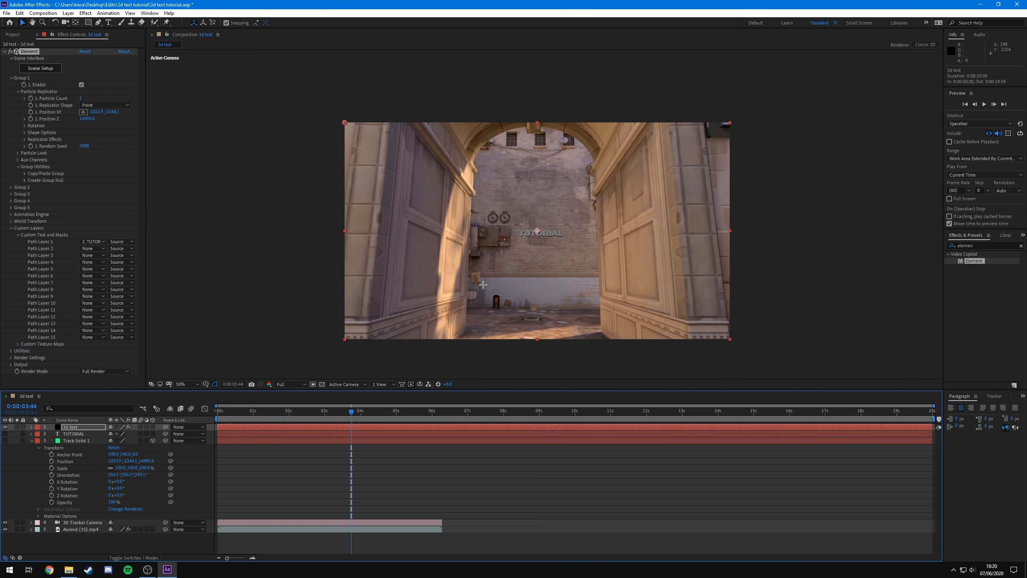
left_click(32, 440)
scroll(579, 257, "up", 2)
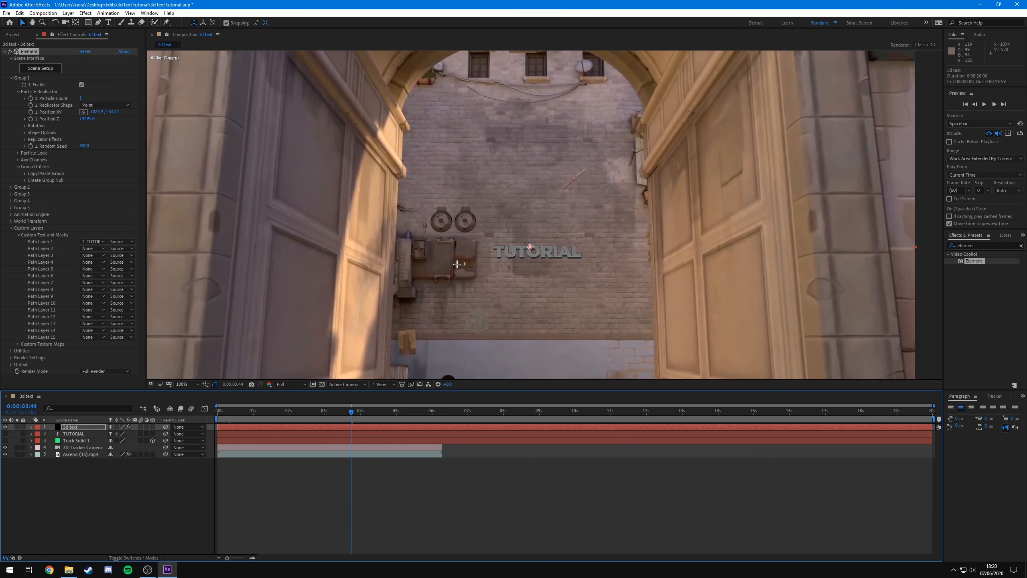
scroll(534, 253, "down", 4)
scroll(538, 243, "up", 3)
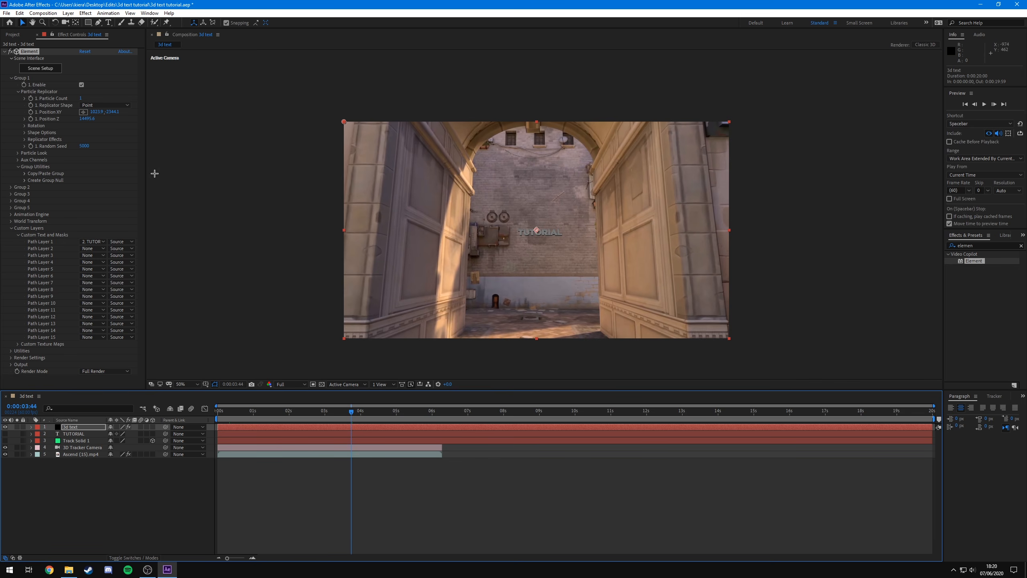
- Undo the last change and adjust Element's Position Z and Position XY to place the text on the wall
left_click(121, 152)
key("ctrl+z")
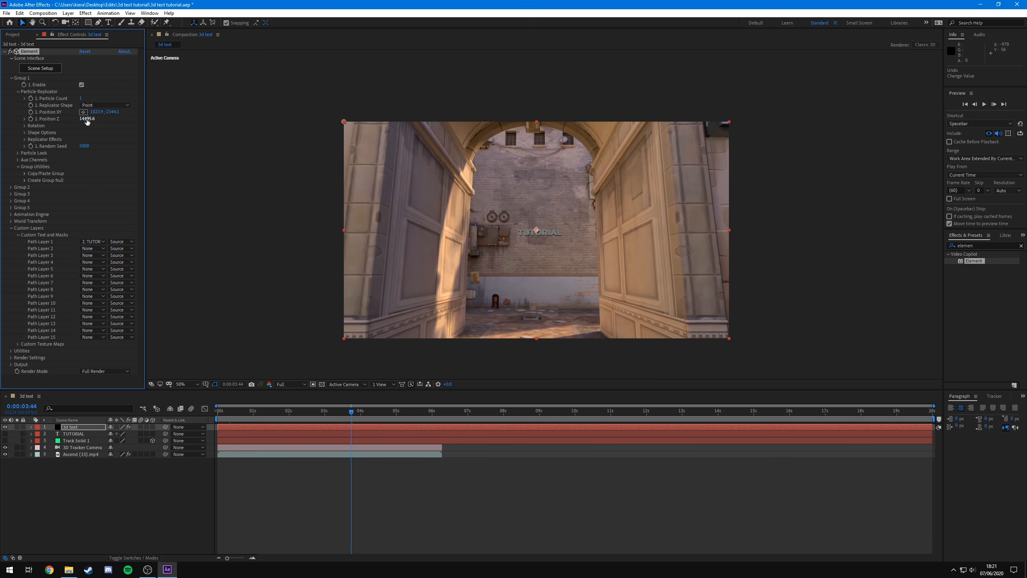
left_click_drag(96, 119, 80, 134)
left_click_drag(56, 127, 29, 119)
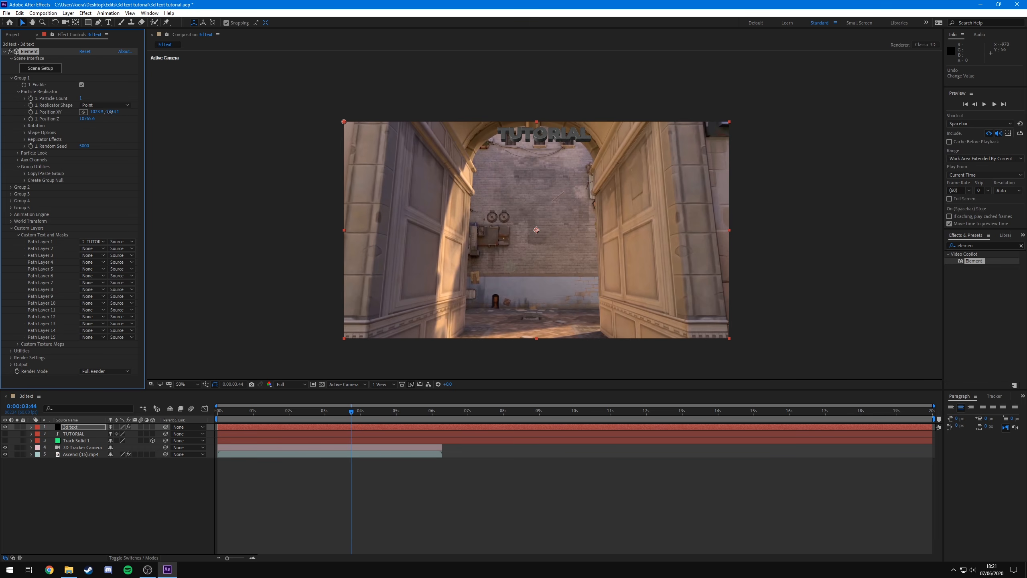
left_click_drag(109, 112, 496, 189)
left_click_drag(96, 112, 164, 129)
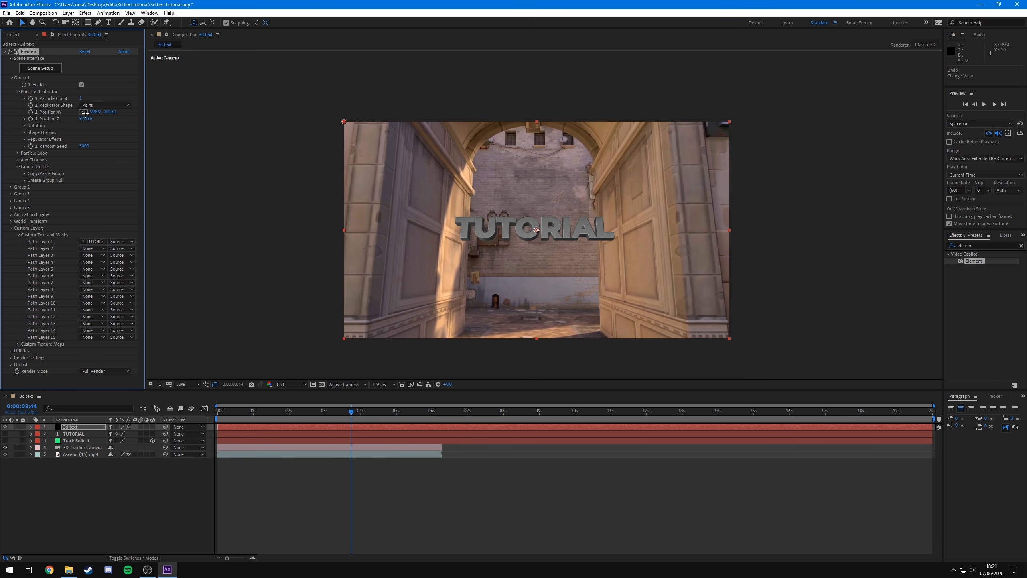
left_click_drag(95, 112, 102, 114)
- Set Element's X Rotation to 140° and readjust its position to face the wall
left_click_drag(352, 413, 365, 413)
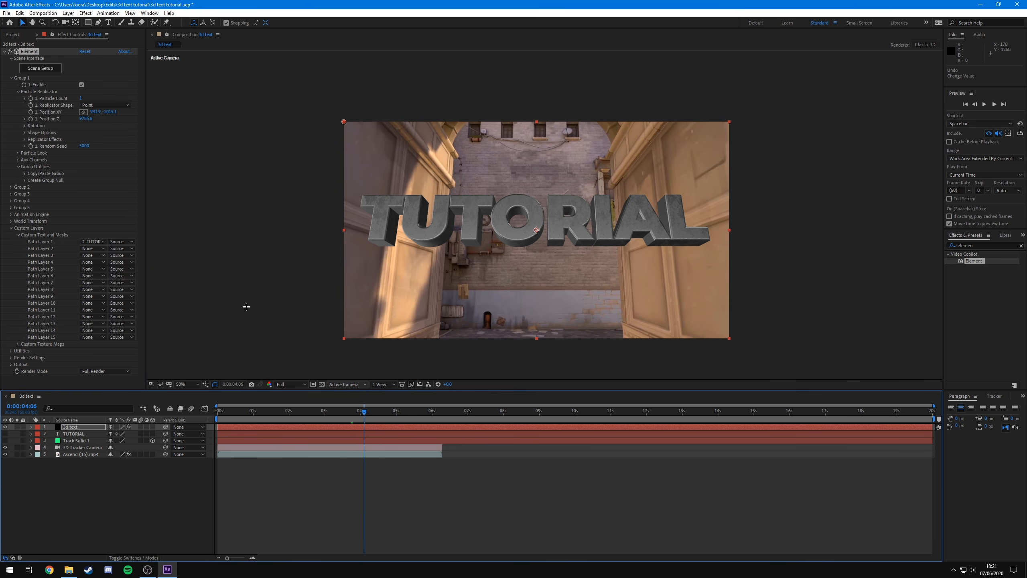
left_click(24, 126)
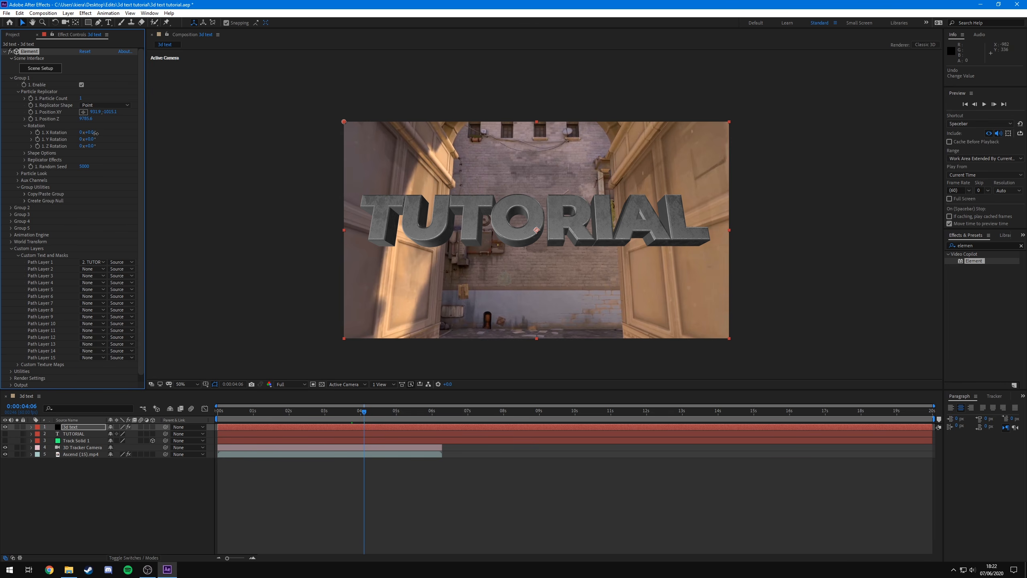
left_click_drag(96, 132, 103, 139)
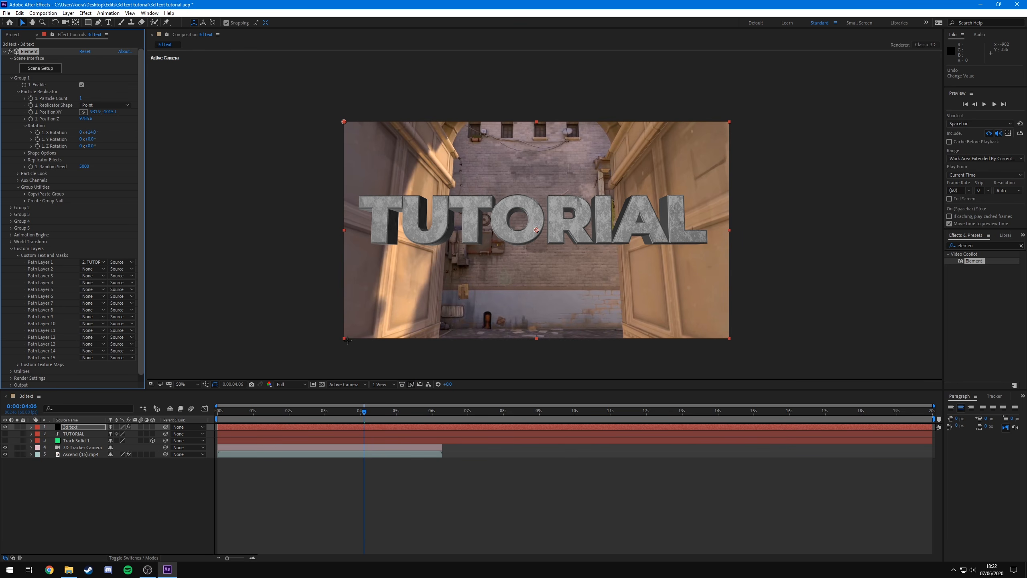
left_click_drag(365, 411, 371, 412)
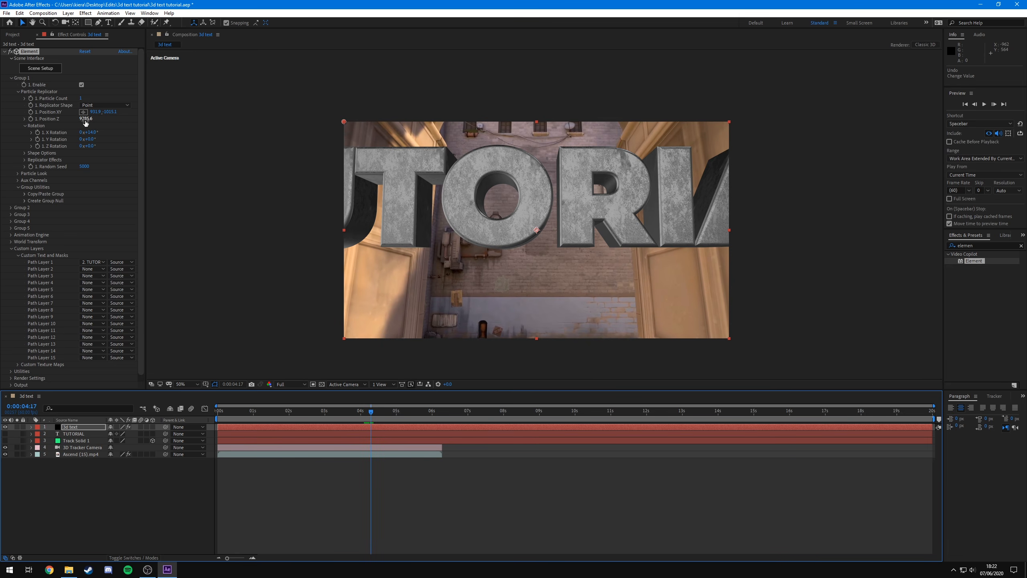
left_click_drag(88, 119, 125, 120)
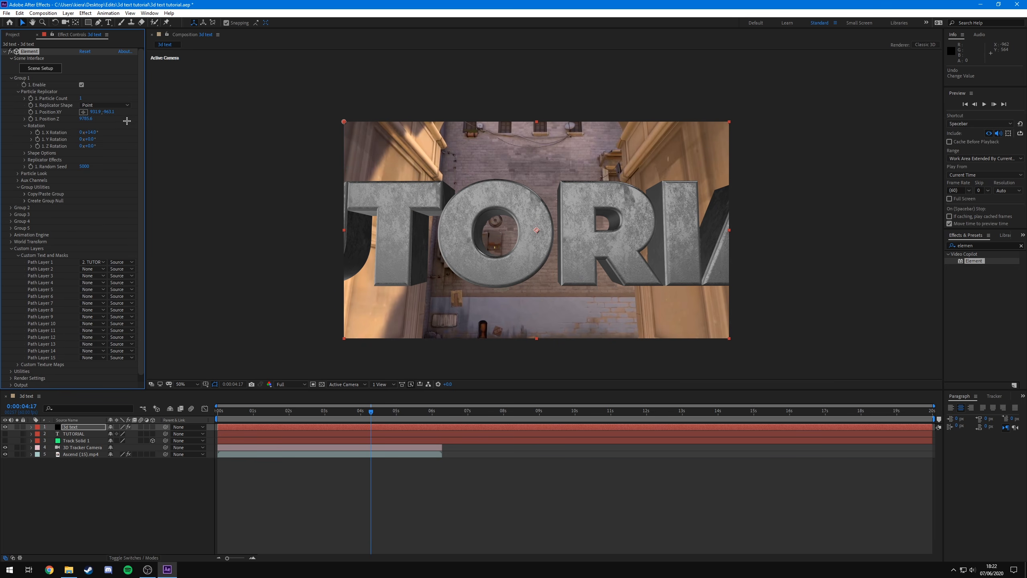
- Scrub through the timeline and play back the tracked 3D text
left_click(369, 413)
left_click_drag(369, 413, 340, 413)
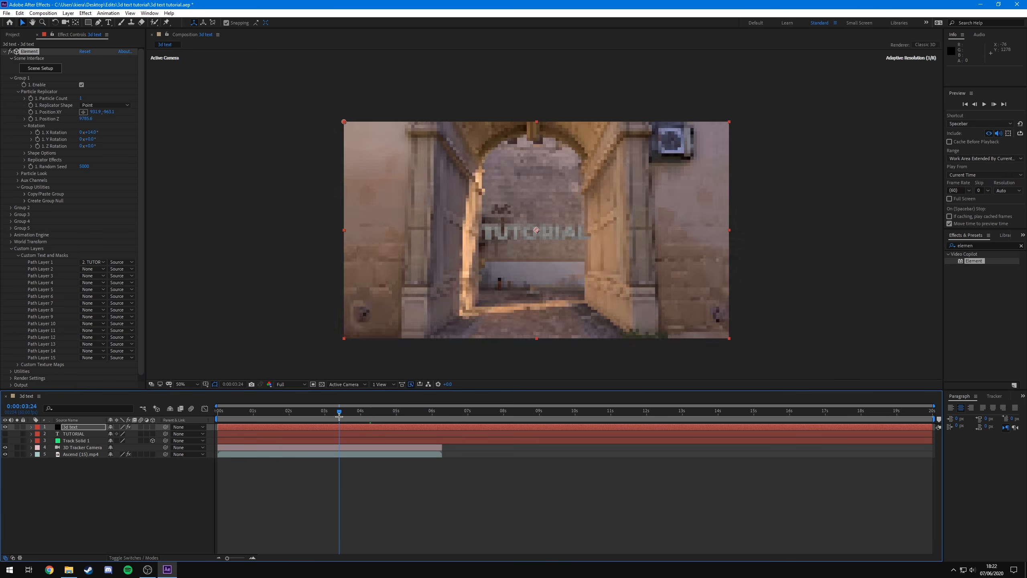
left_click(445, 491)
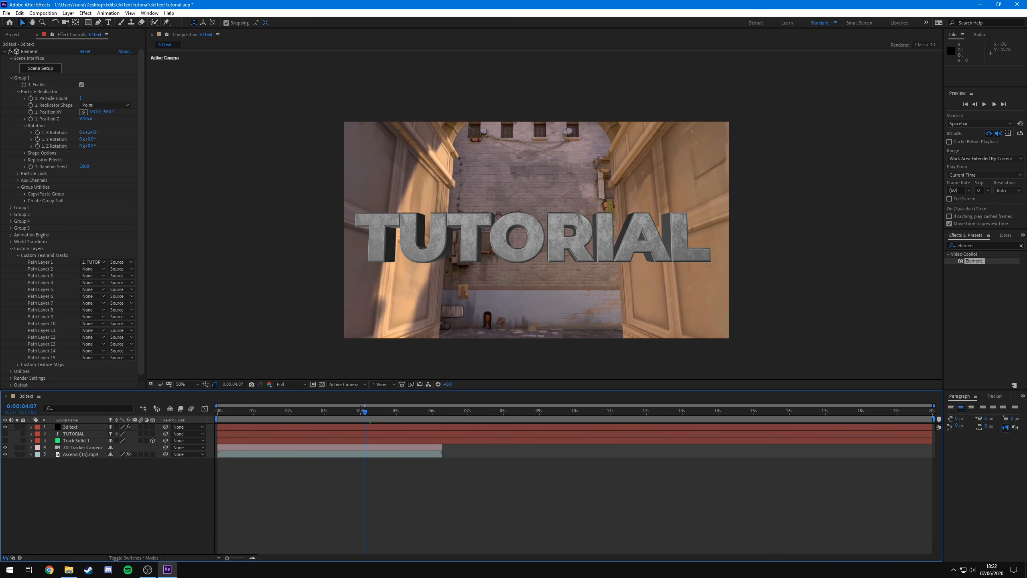
left_click_drag(360, 410, 335, 412)
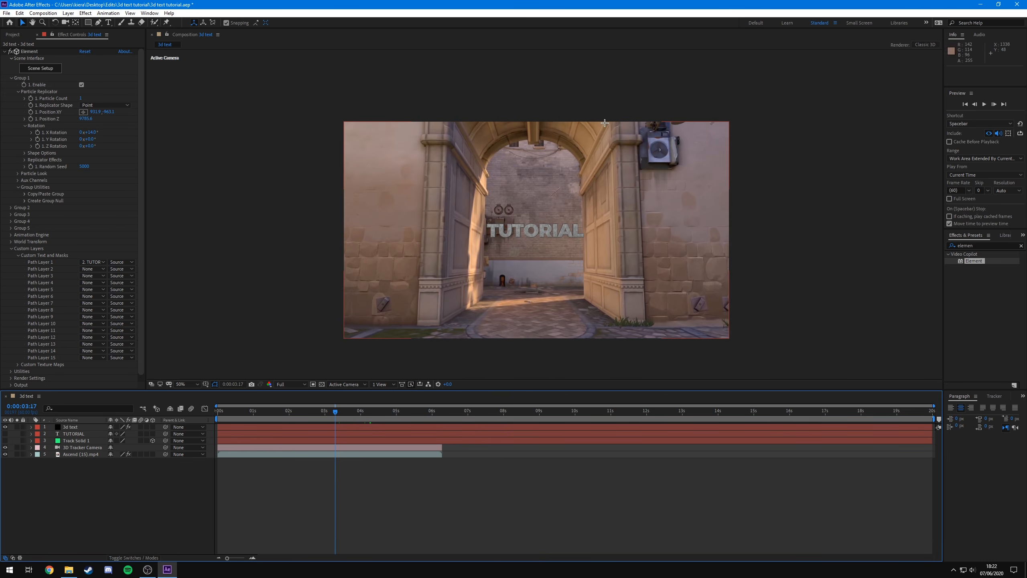
key("space")
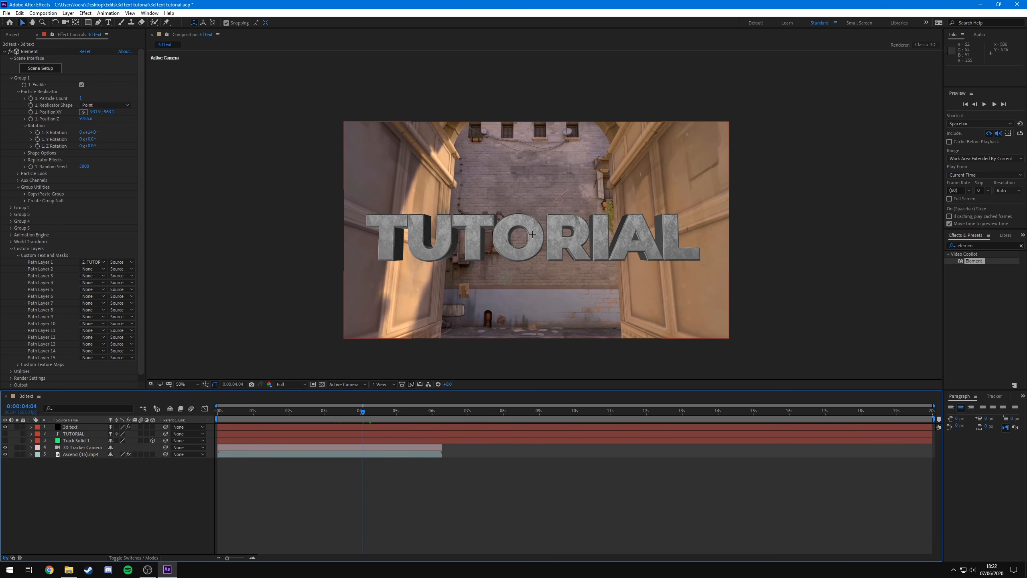
- Show the TUTORIAL text layer and hide the 3d text layer
left_click(97, 485)
left_click(76, 433)
left_click(5, 433)
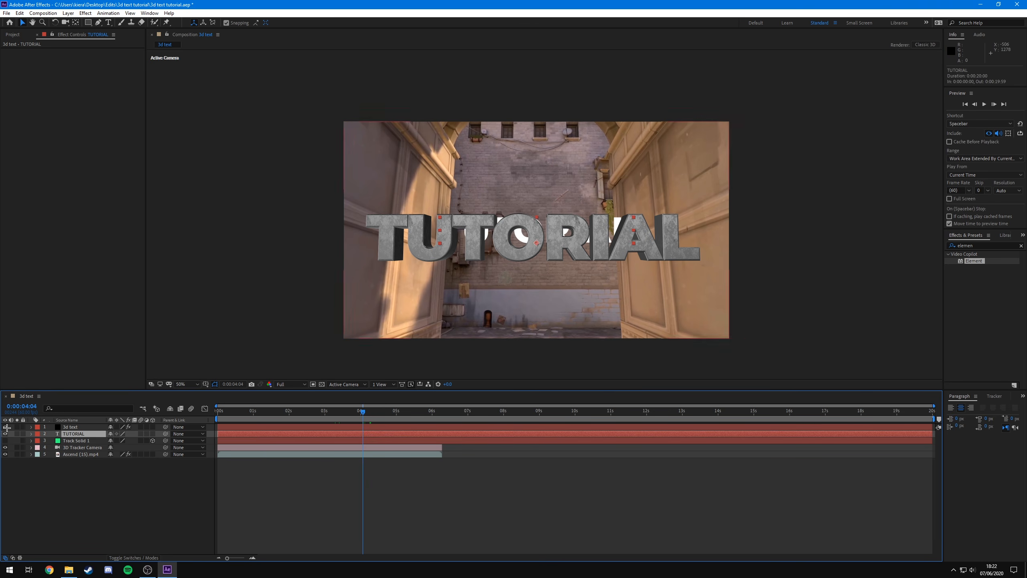
left_click(5, 427)
- Select the TUTORIAL text and increase its letter tracking
key("ctrl+t")
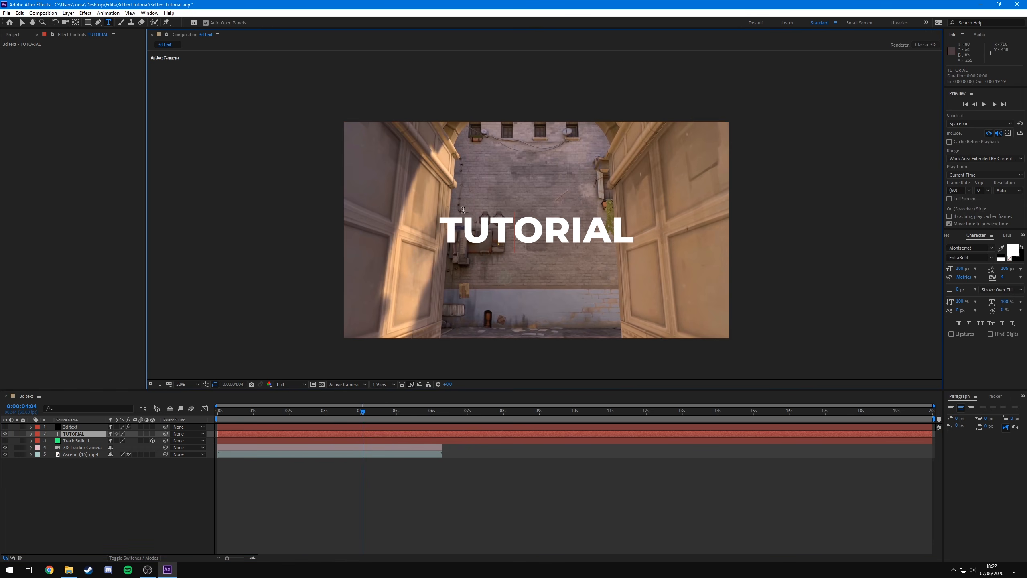
left_click_drag(626, 227, 437, 231)
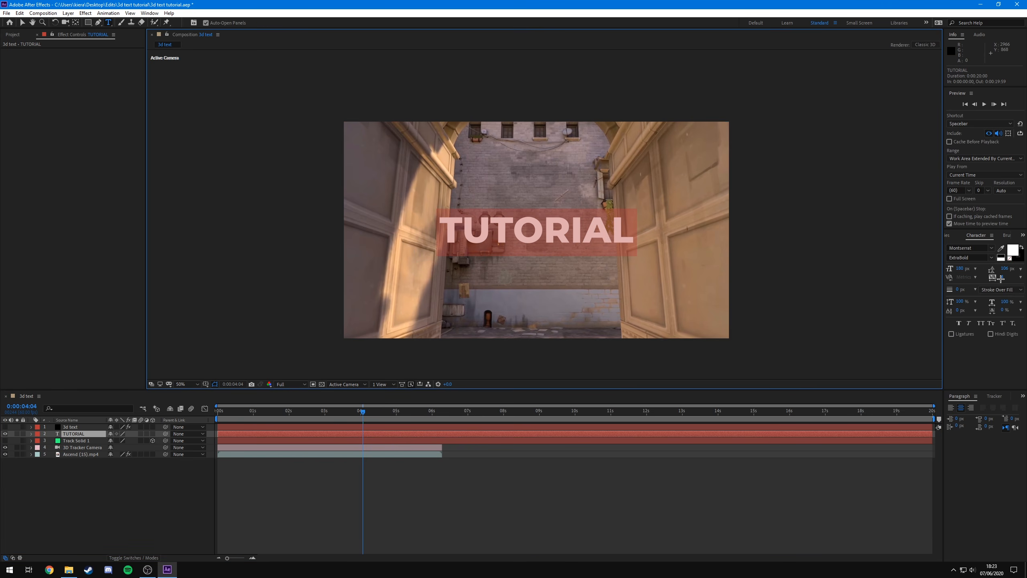
left_click_drag(1000, 278, 1023, 278)
left_click(524, 493)
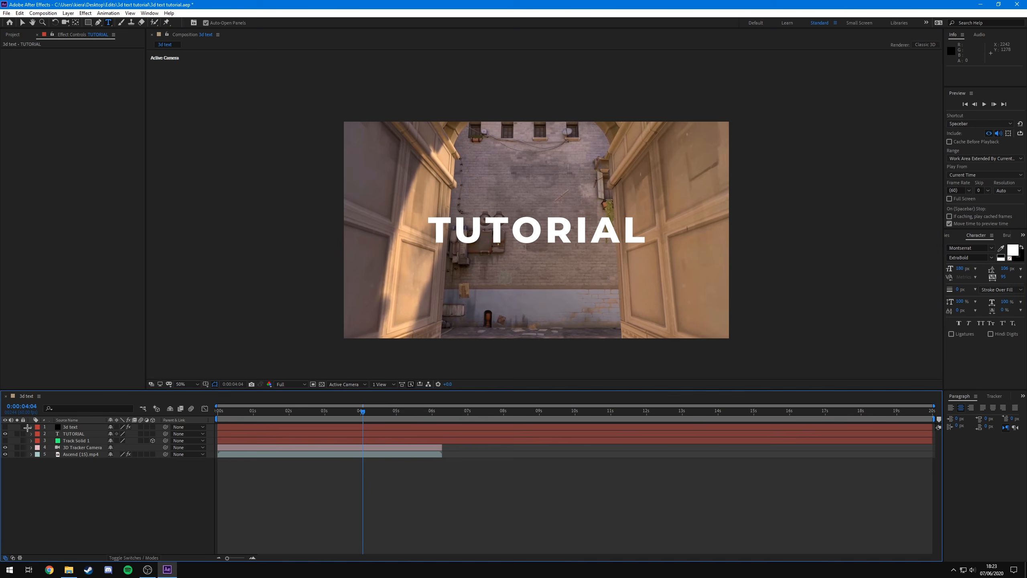
- Show the 3d text layer again and reduce the TUTORIAL text's tracking
left_click(5, 427)
double_click(73, 434)
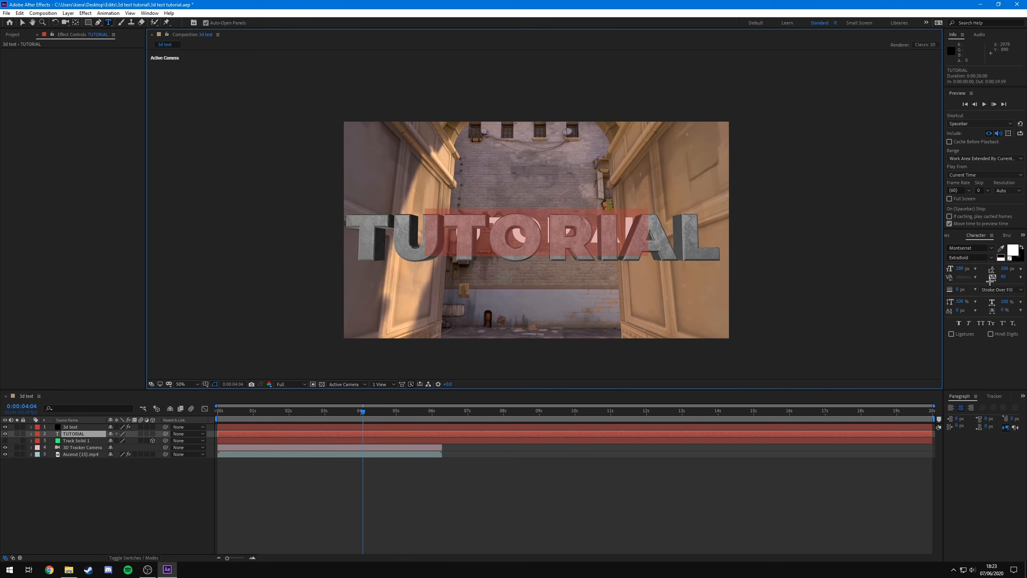
mouse_move(1003, 279)
left_mouse_down()
mouse_move(979, 288)
mouse_move(989, 288)
left_mouse_up()
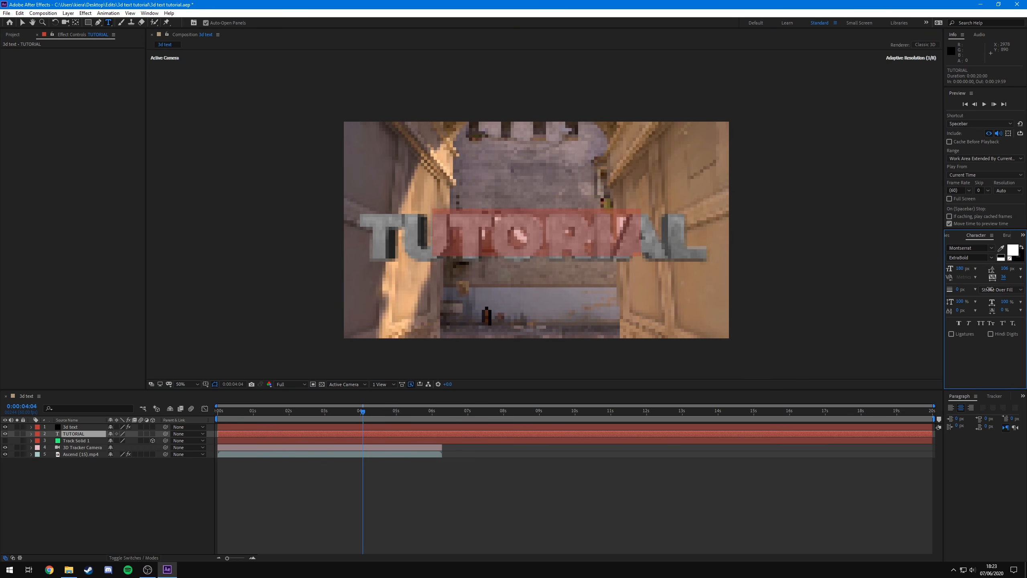
- Hide the TUTORIAL text layer so only the 3d text layer shows in the composition
left_click(606, 493)
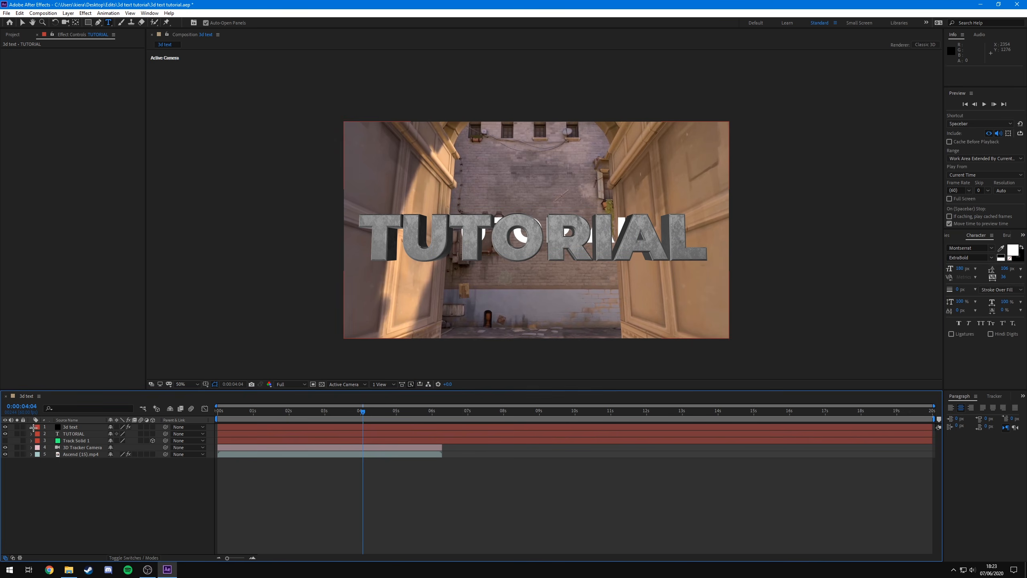
left_click(79, 433)
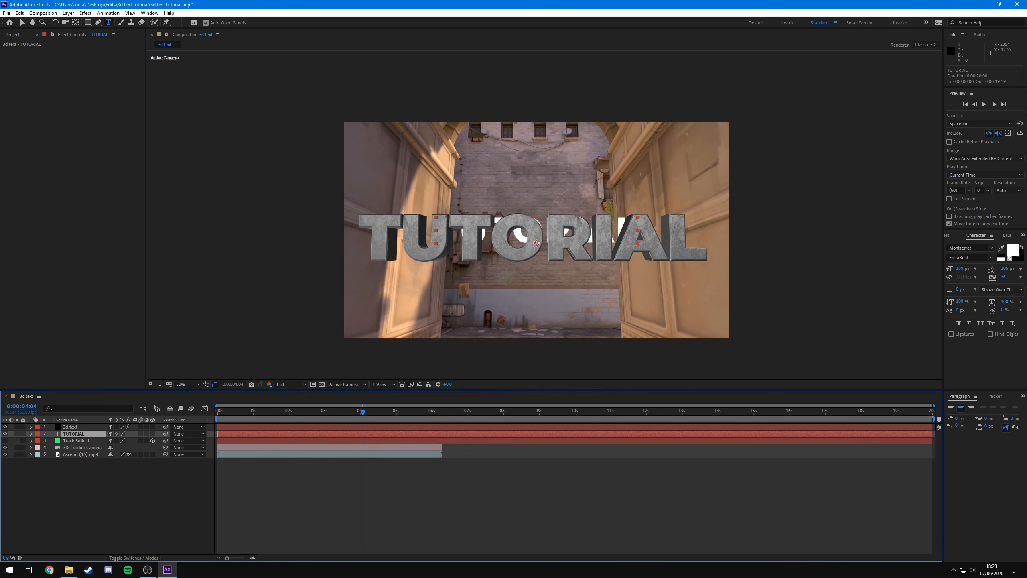
left_click(6, 434)
left_click_drag(368, 411, 361, 411)
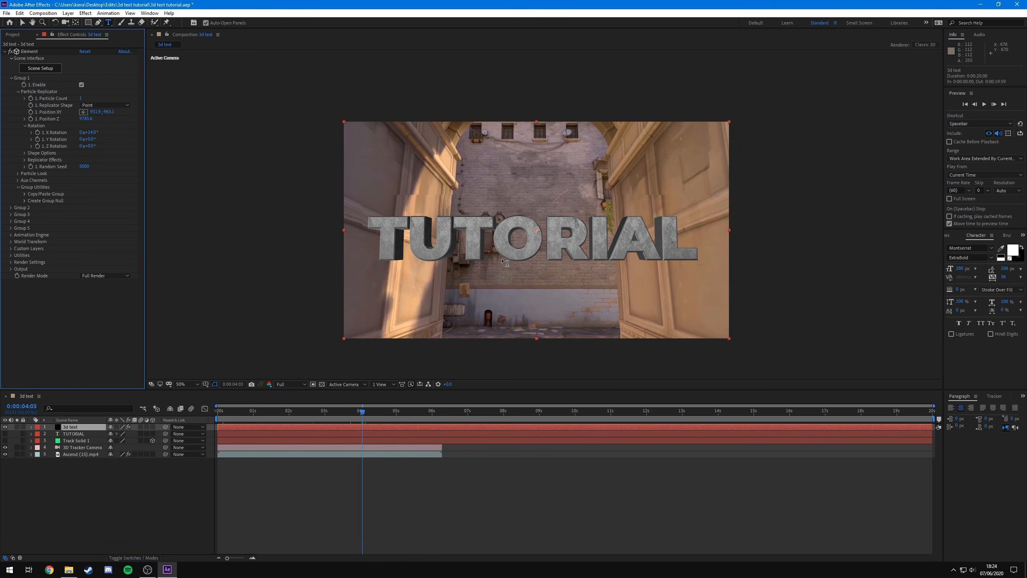
- Enable ambient occlusion in the Element render settings and raise the SSAO intensity
left_click(11, 262)
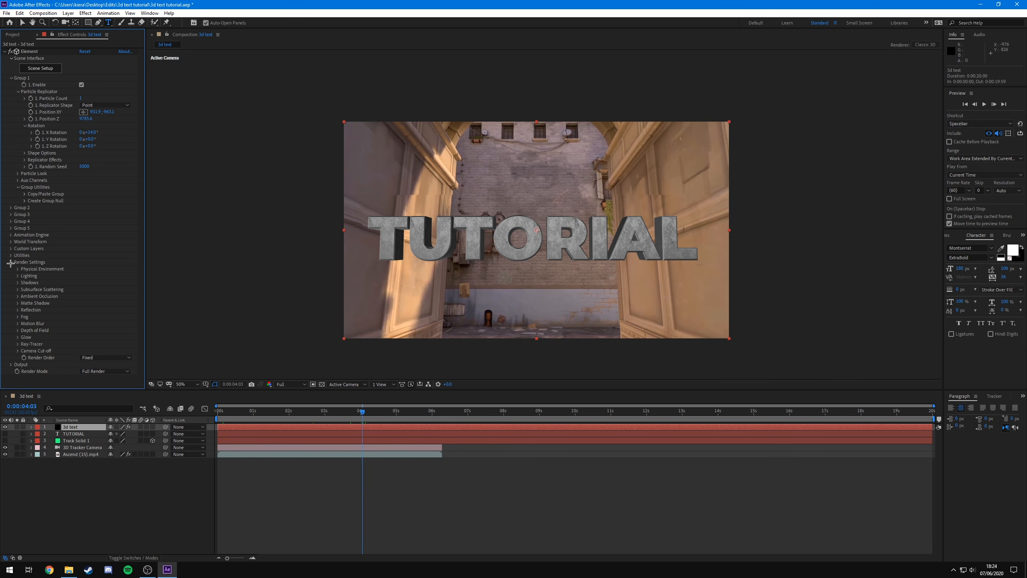
left_click(17, 296)
scroll(20, 304, "down", 1)
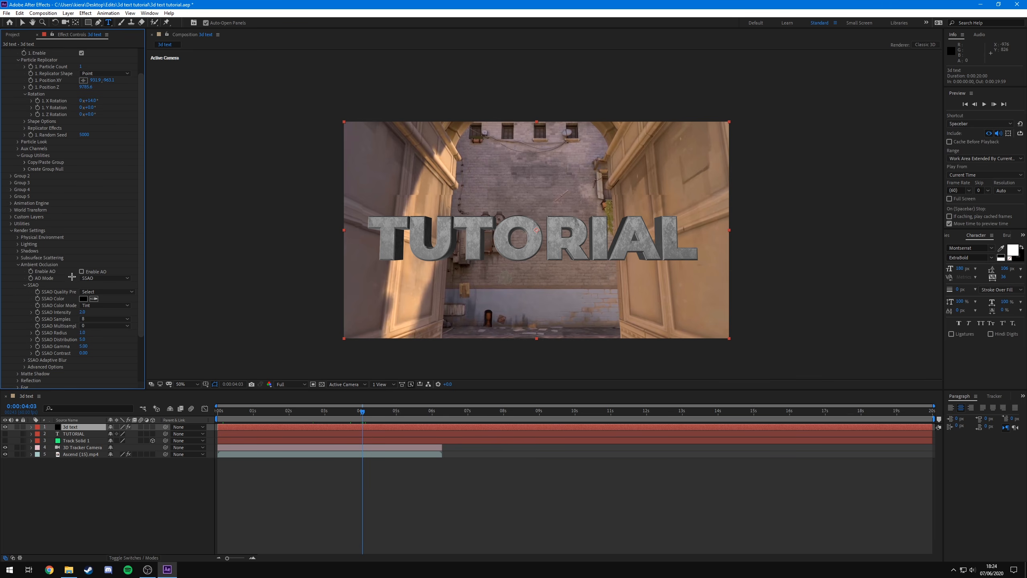
left_click(81, 271)
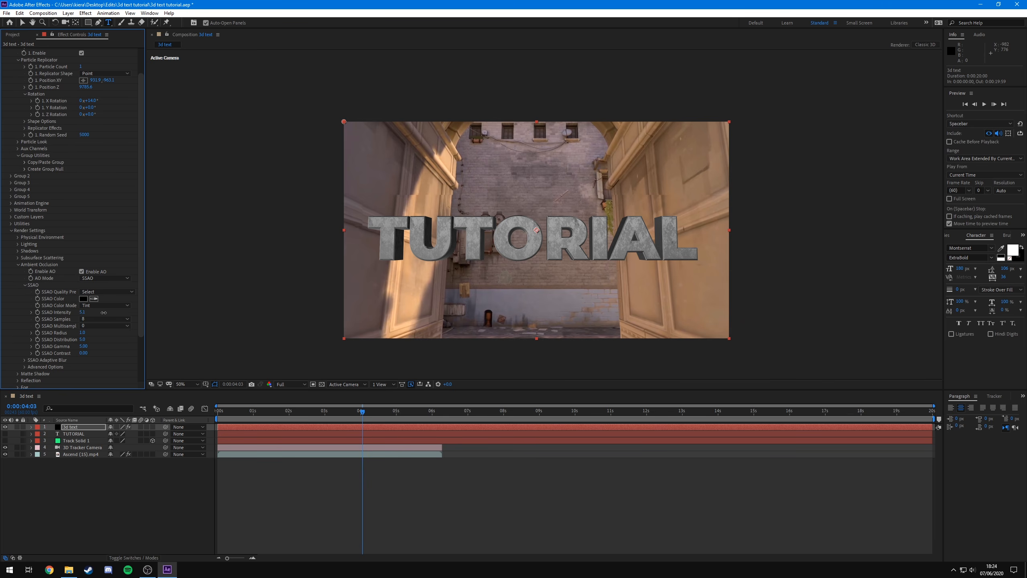
left_click_drag(103, 312, 163, 320)
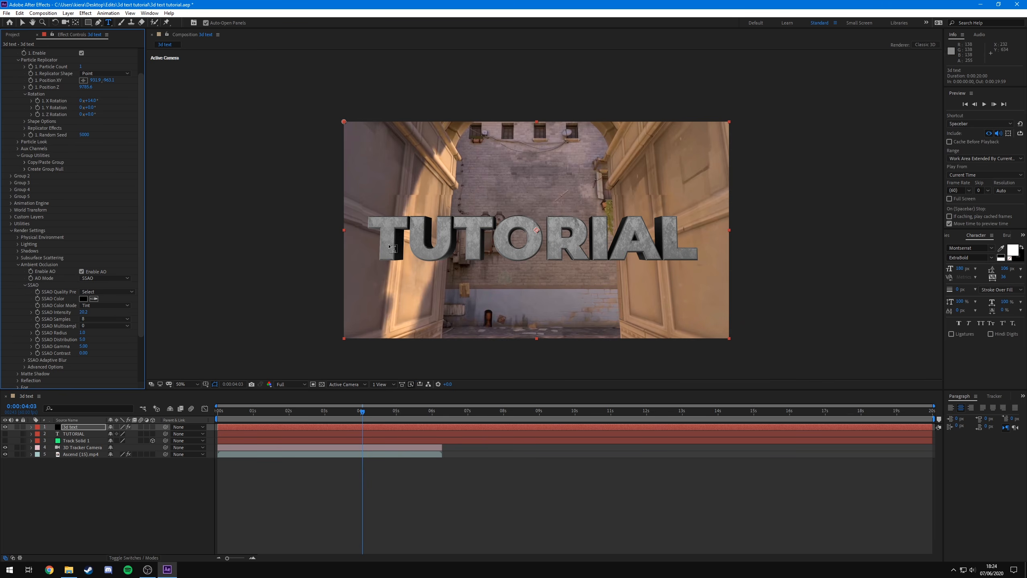
- Adjust the SSAO radius and intensity, toggling ambient occlusion on and off to compare
left_click(81, 272)
left_click(81, 272)
mouse_move(84, 332)
left_mouse_down()
mouse_move(142, 335)
mouse_move(85, 352)
left_mouse_up()
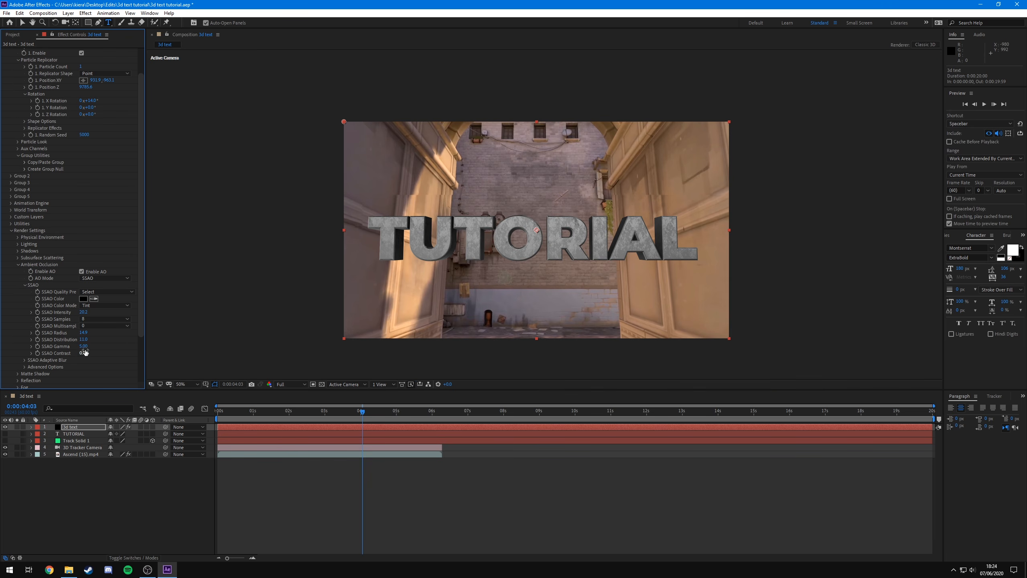
left_click(82, 272)
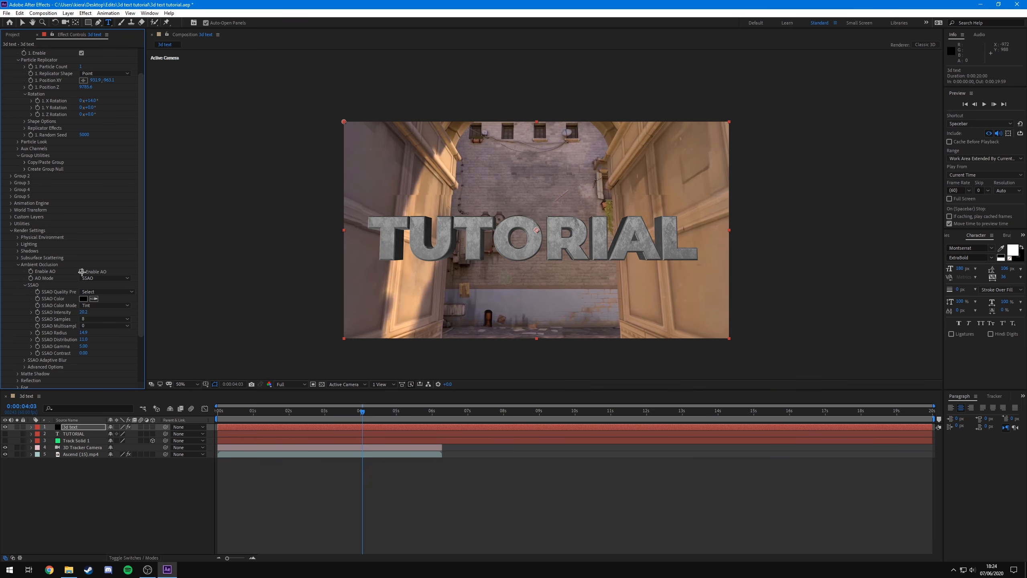
left_click(82, 272)
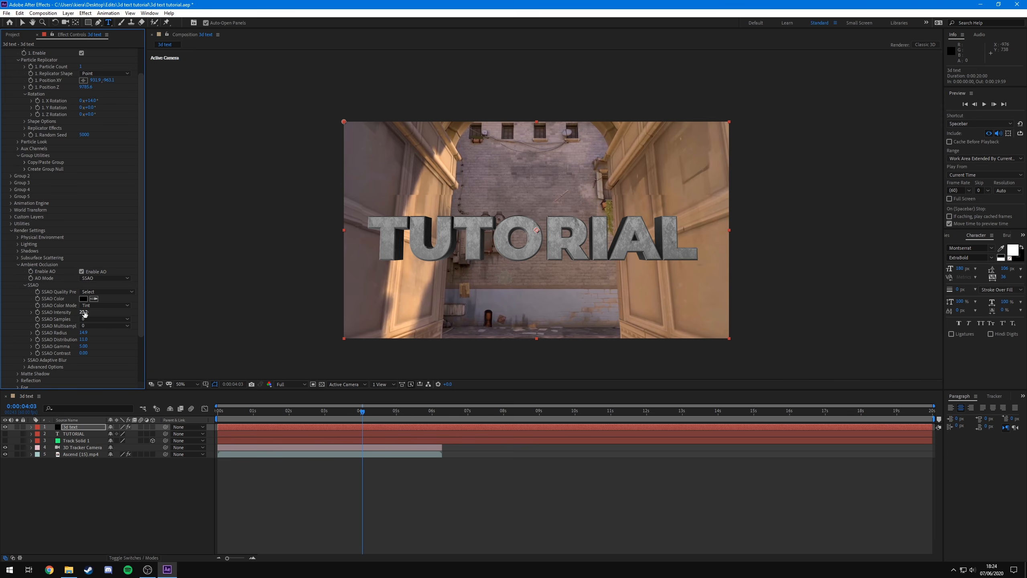
left_click_drag(84, 314, 171, 325)
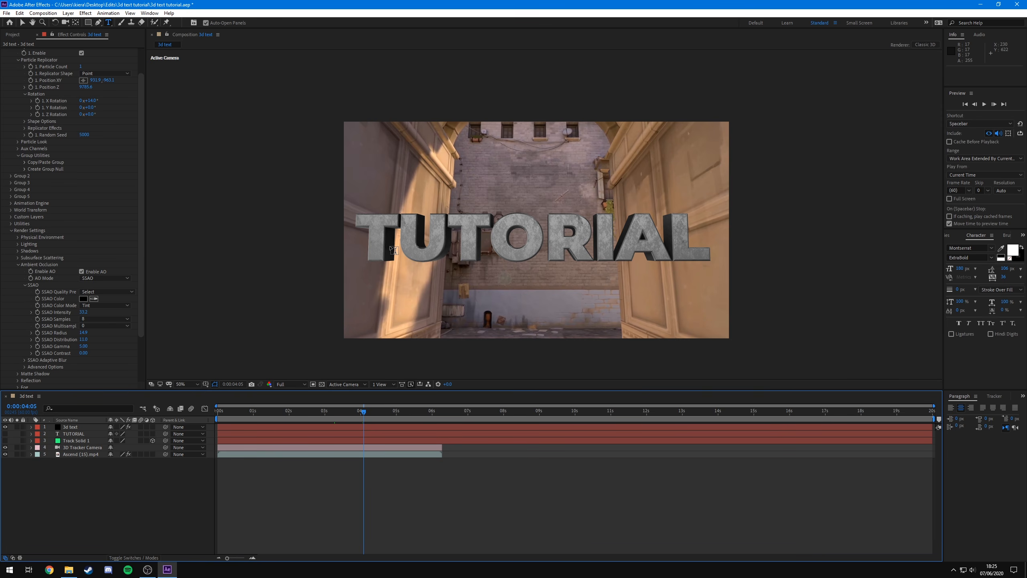
- Select all layers and pre-compose them, moving all attributes into a new composition
left_click(18, 264)
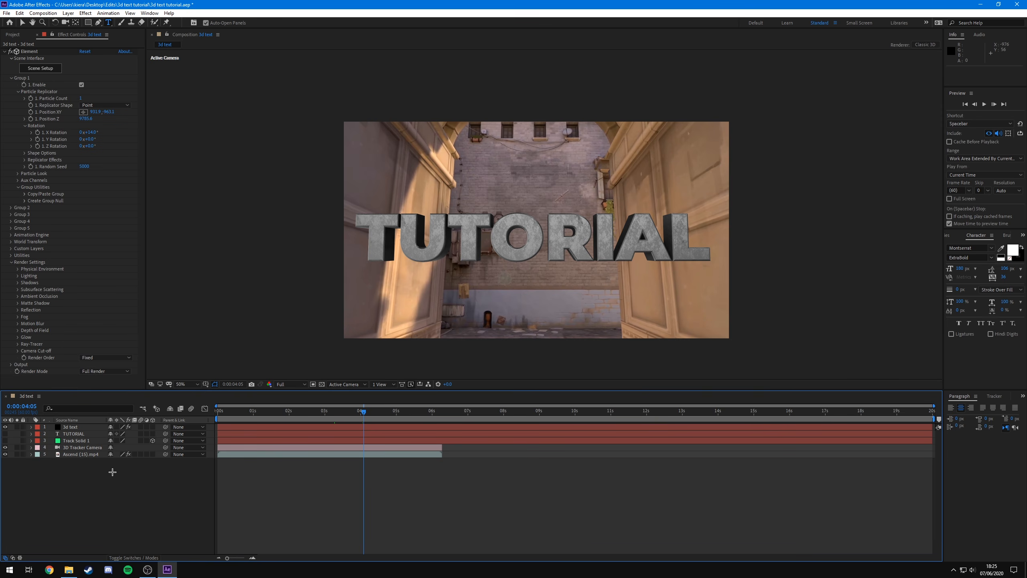
left_click_drag(87, 483, 97, 426)
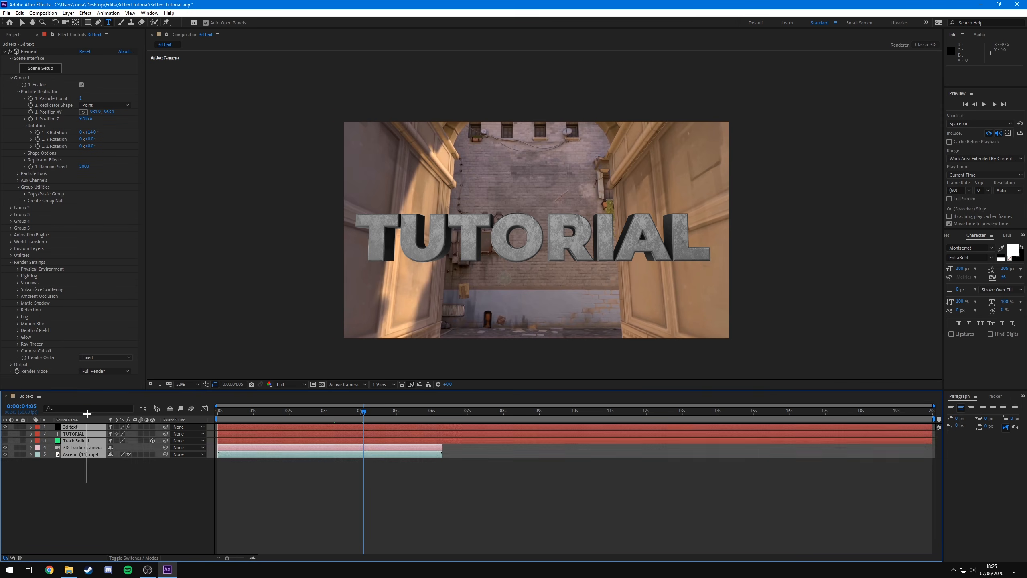
right_click(96, 450)
left_click(124, 417)
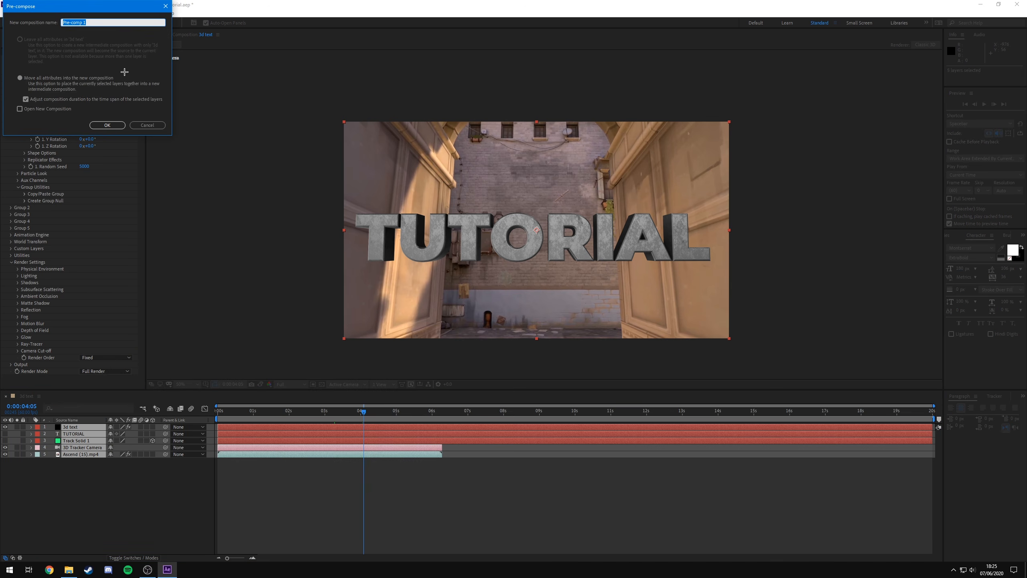
key("Return")
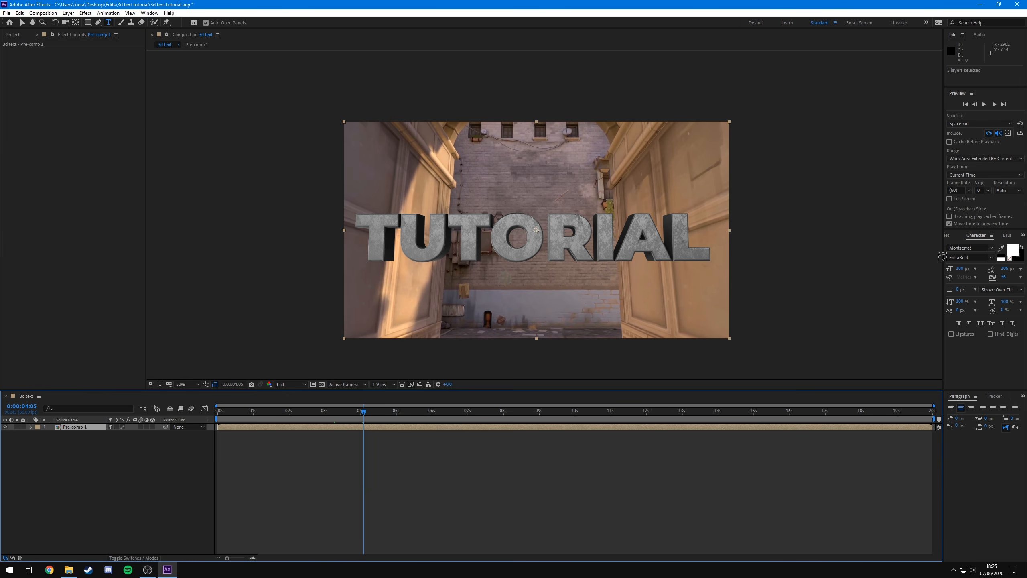
- Search the Effects & Presets for curves and apply the Curves effect to the pre-comp layer
left_click(1022, 236)
left_click(1003, 244)
left_click_drag(990, 246, 932, 248)
type("cu")
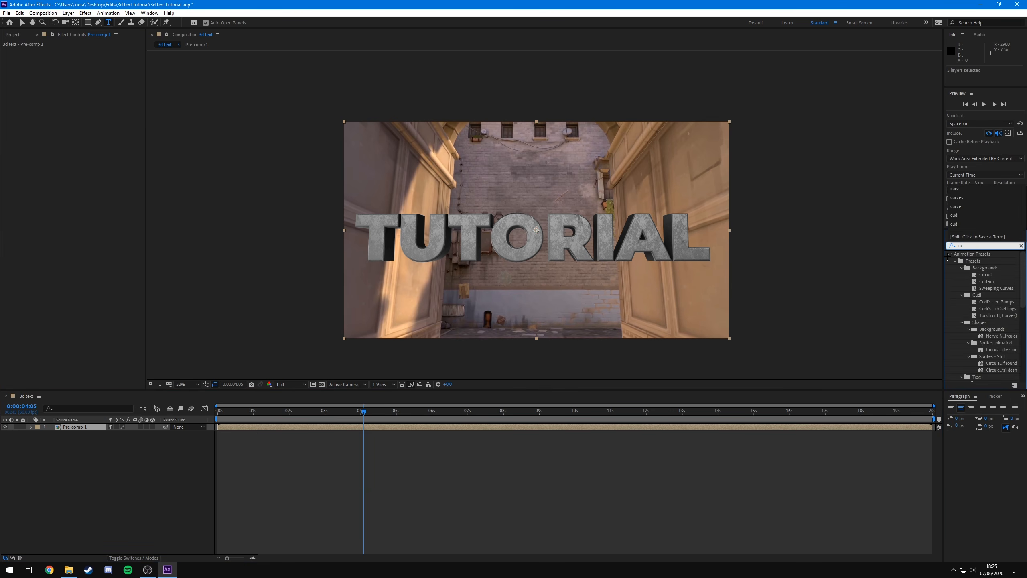
type("rves")
left_click_drag(982, 303, 93, 427)
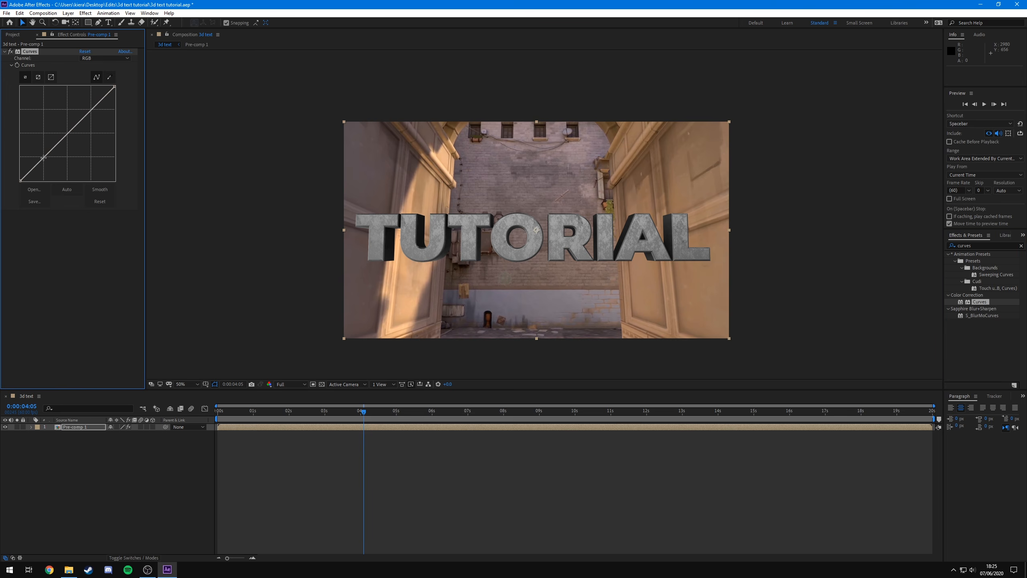
- Shape an S-curve in the Curves graph to increase contrast
left_click_drag(43, 157, 45, 162)
left_click_drag(93, 114, 89, 104)
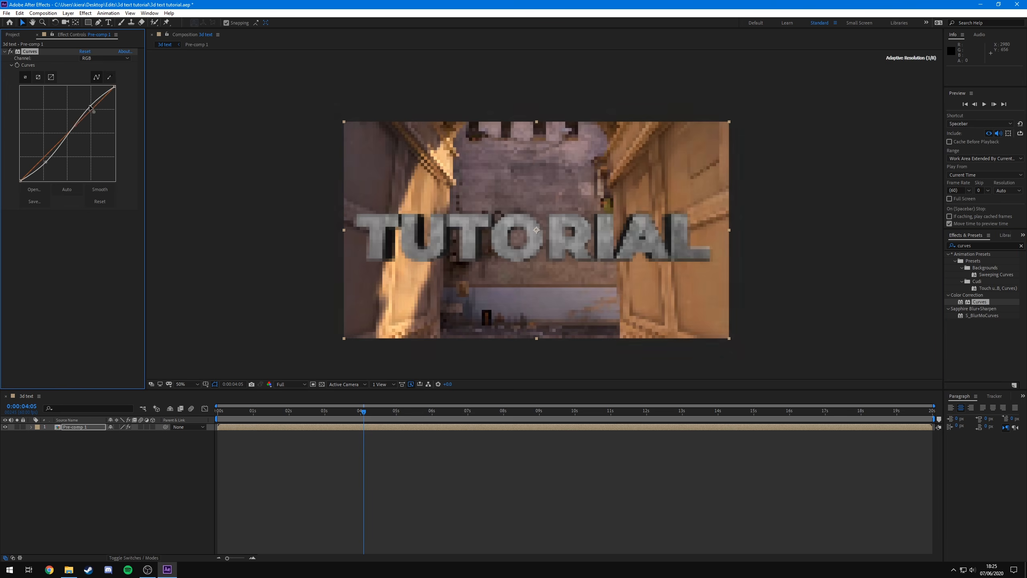
left_click(323, 448)
- Play the composition from the start
key("Home")
key("space")
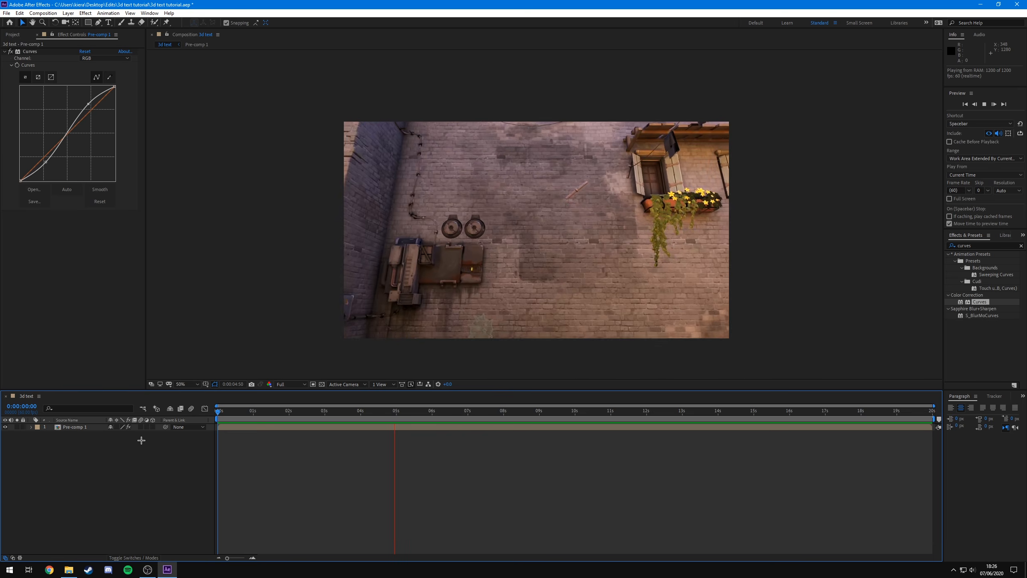
key("space")
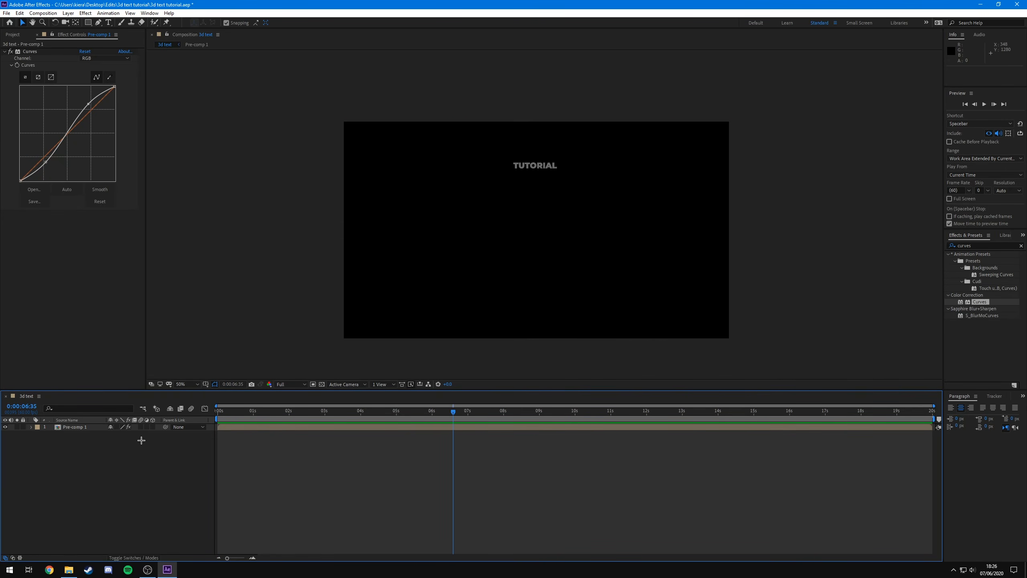
- Split the pre-comp layer at 0:00:06:13 and delete the later part
left_click_drag(437, 417, 441, 419)
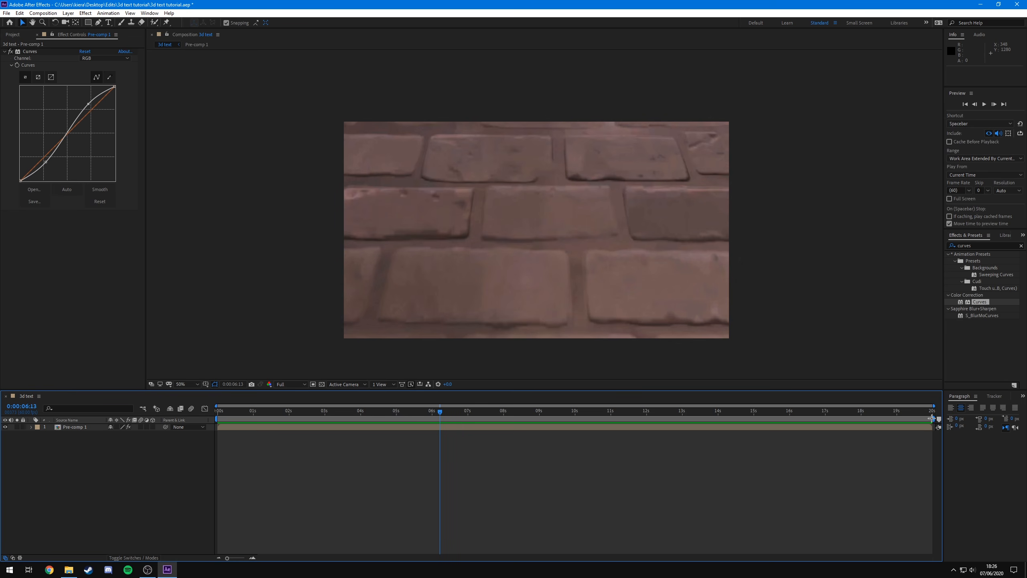
left_click_drag(931, 418, 442, 486)
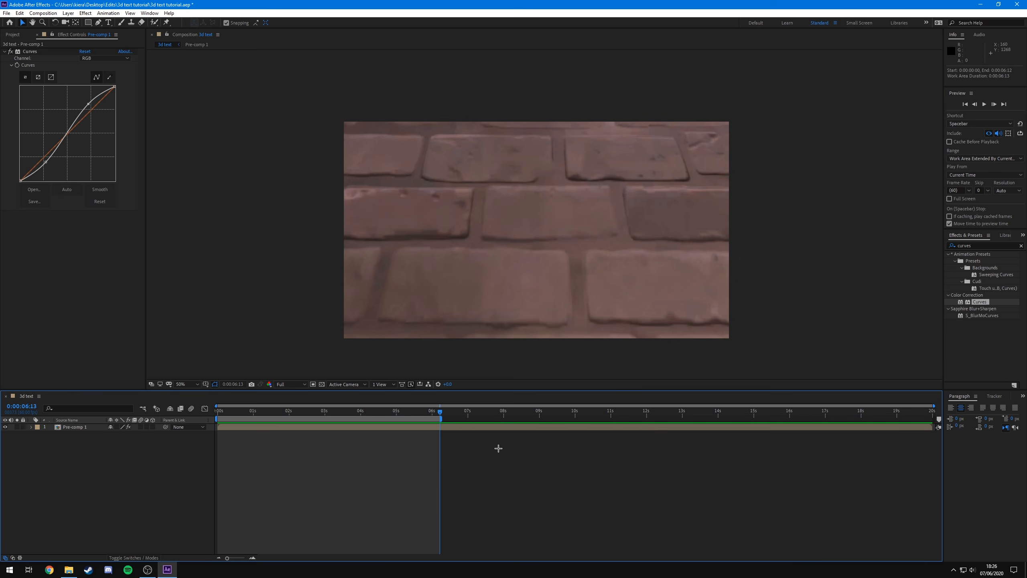
key("ctrl+z")
left_click(452, 427)
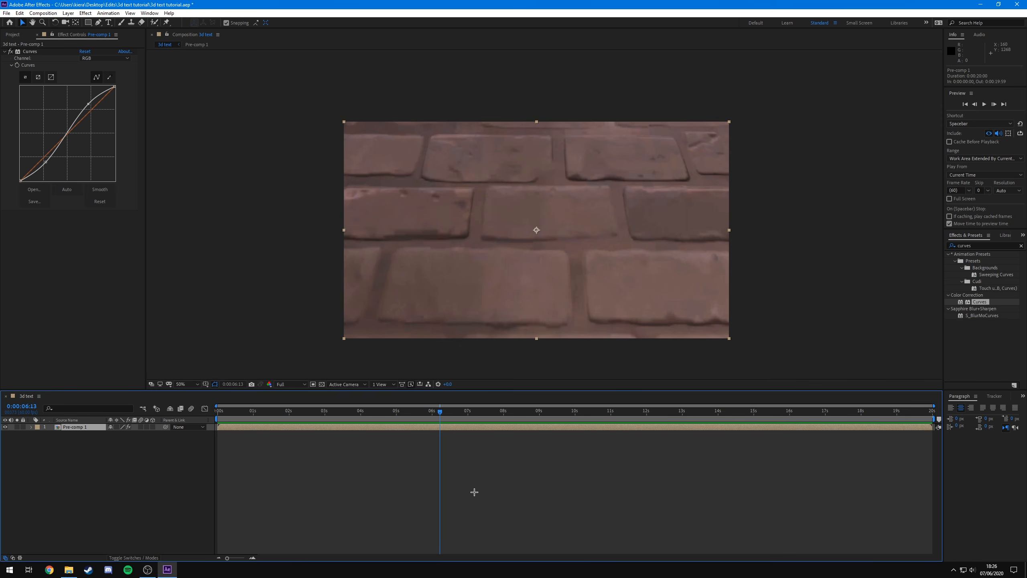
key("ctrl+shift+d")
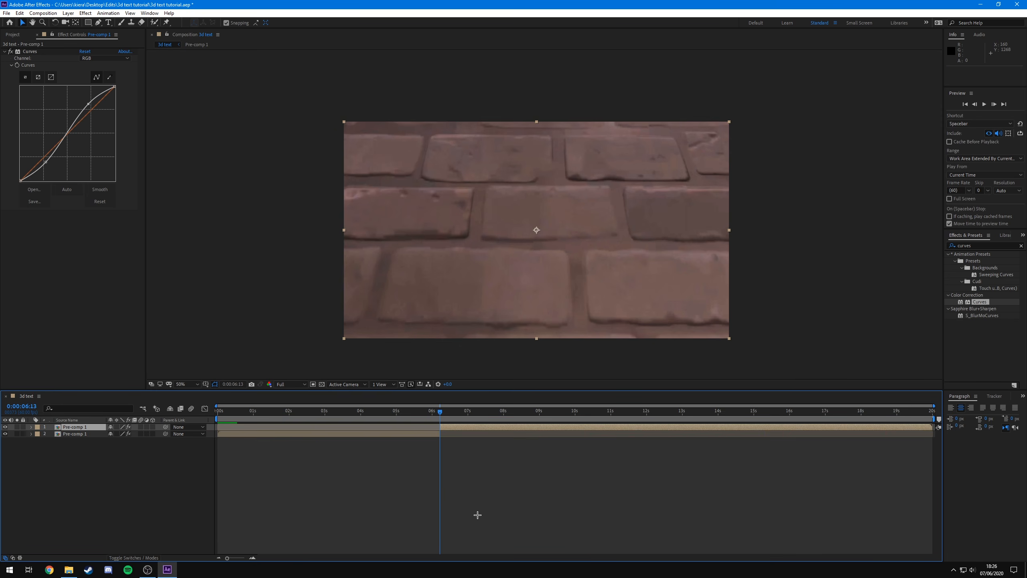
key("Delete")
- Play back the trimmed composition from the start
key("Home")
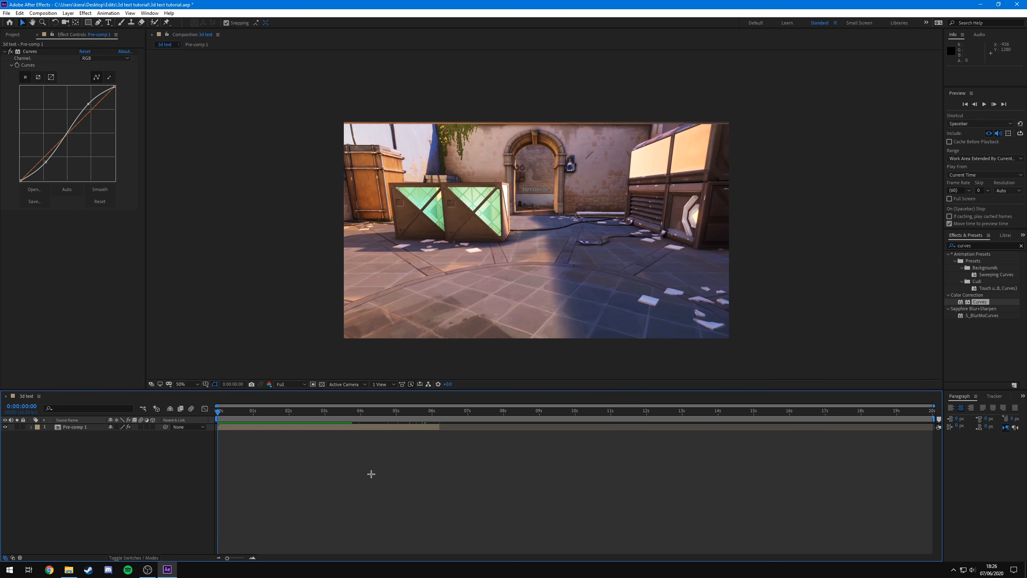
key("space")
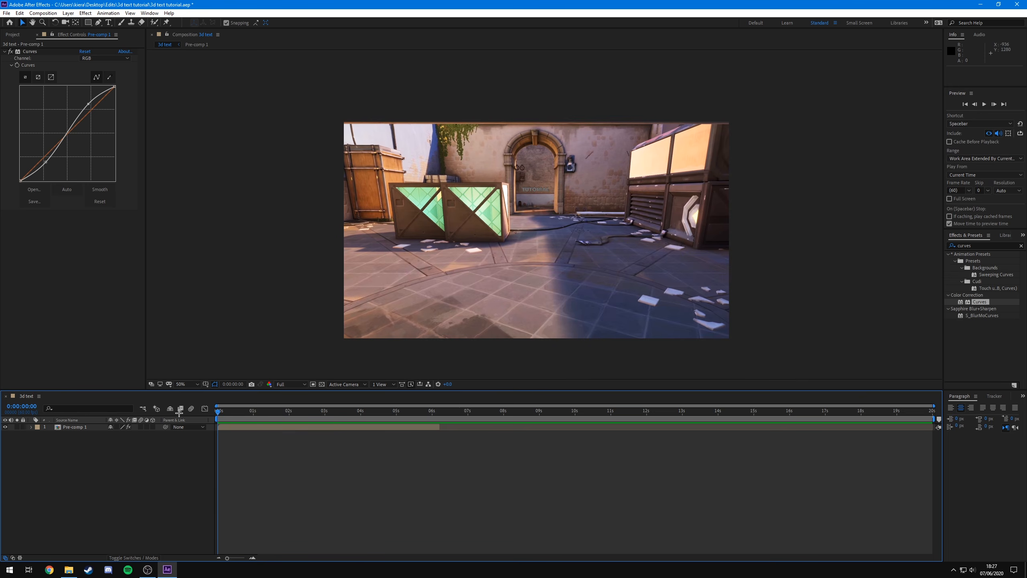
key("space")
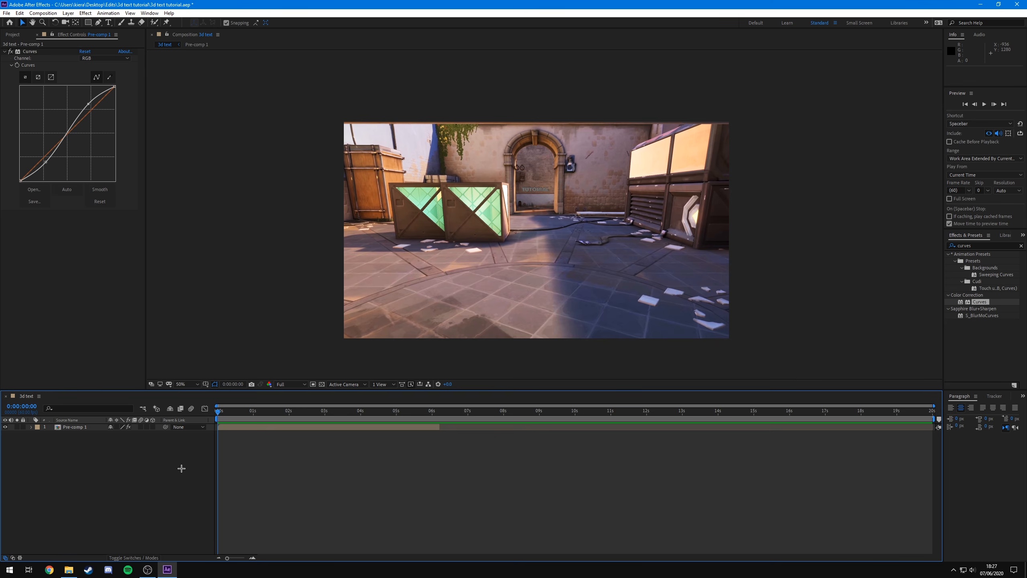